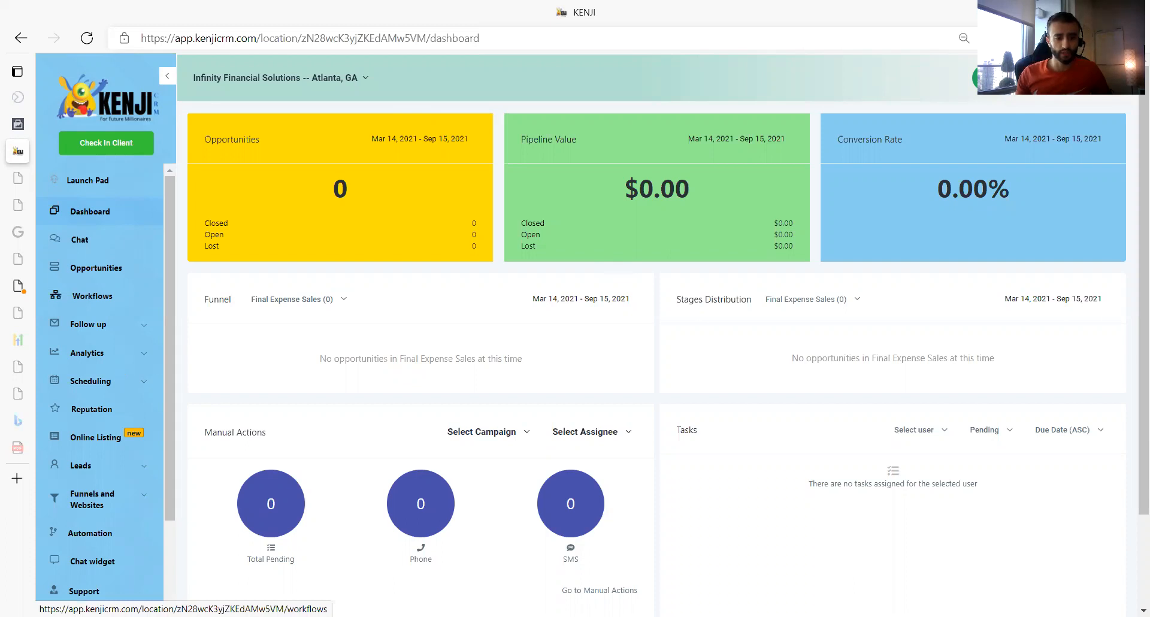
# - Open the calendar settings to view the calendars set up for the account
pyautogui.scroll(-3, 151, 363)
pyautogui.click(85, 602)
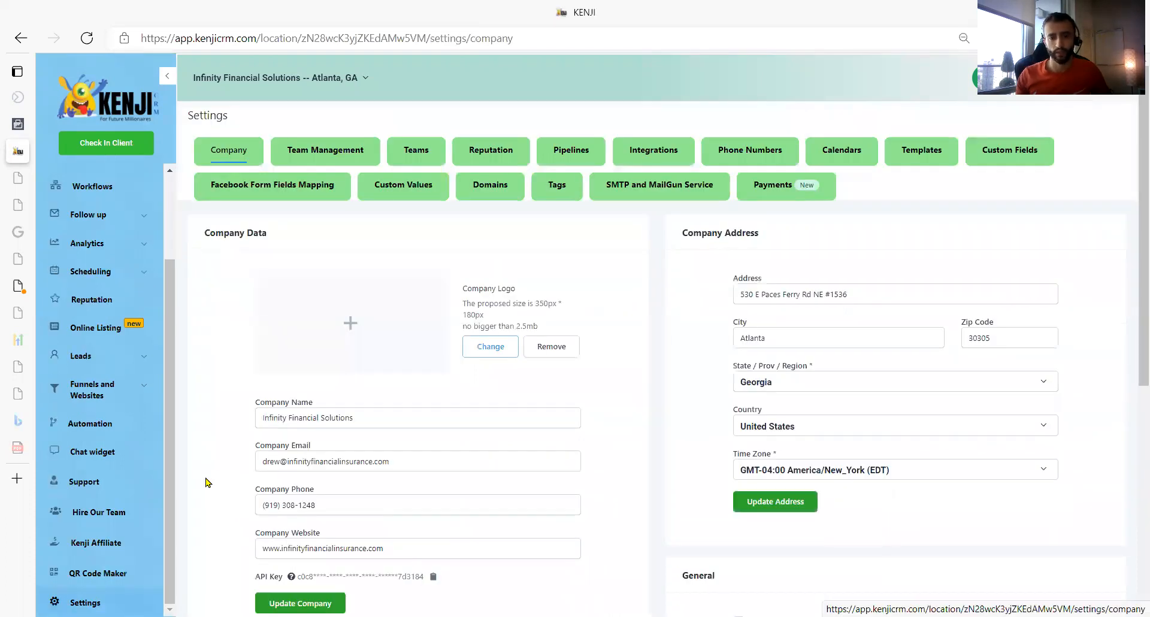
pyautogui.click(855, 153)
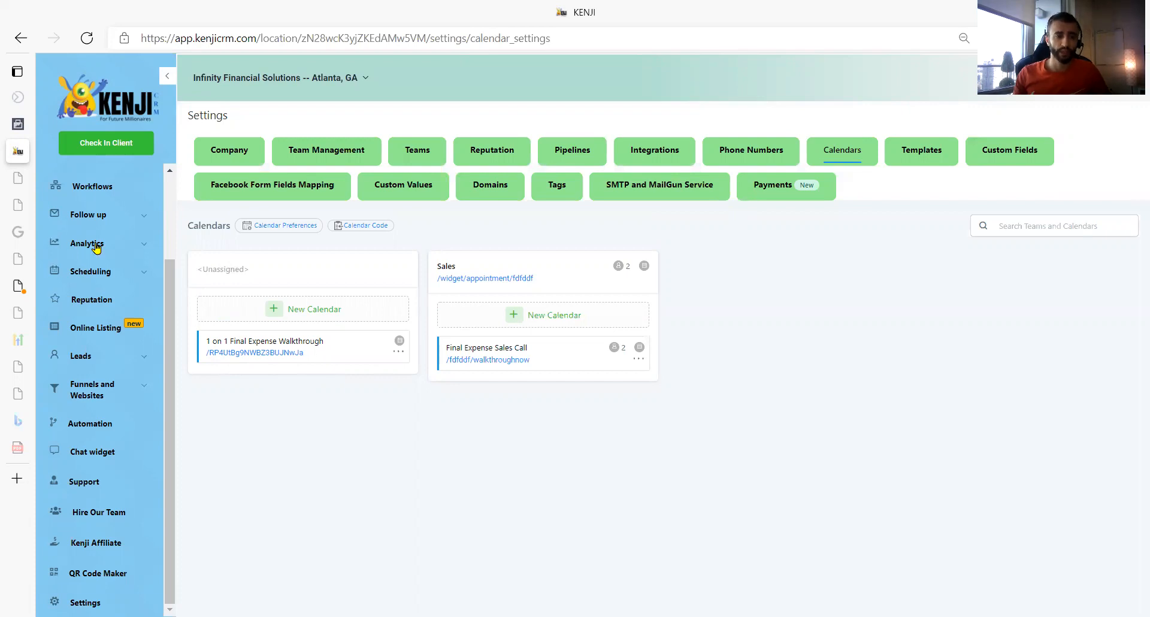
# - Create a new workflow using the Start from scratch template
pyautogui.scroll(1, 105, 272)
pyautogui.scroll(2, 105, 273)
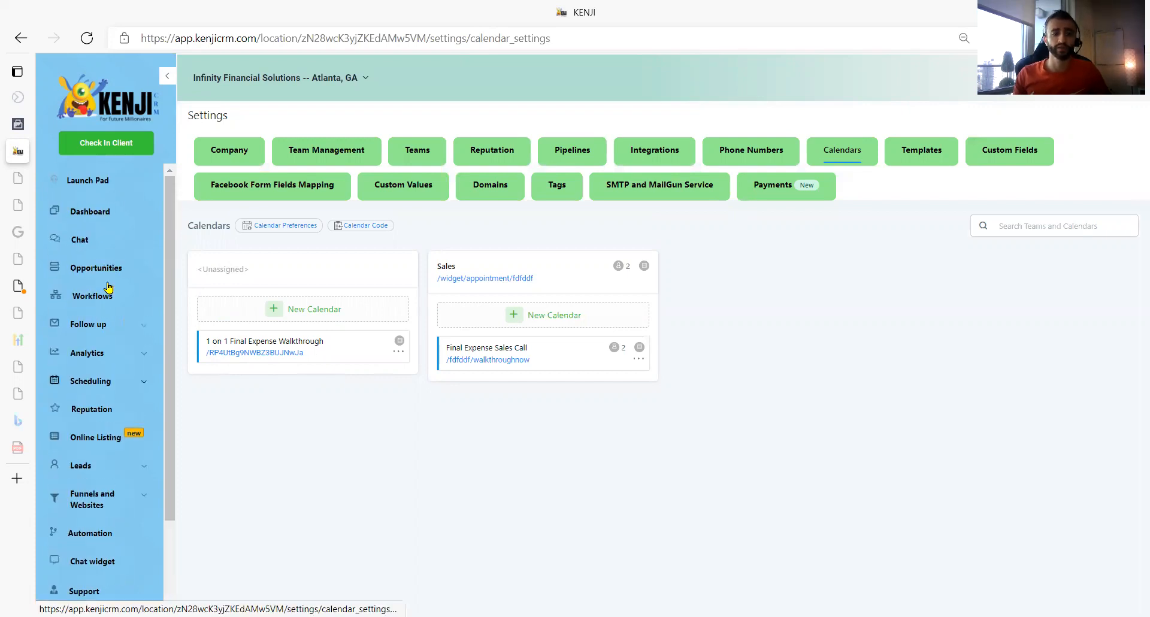
pyautogui.click(108, 295)
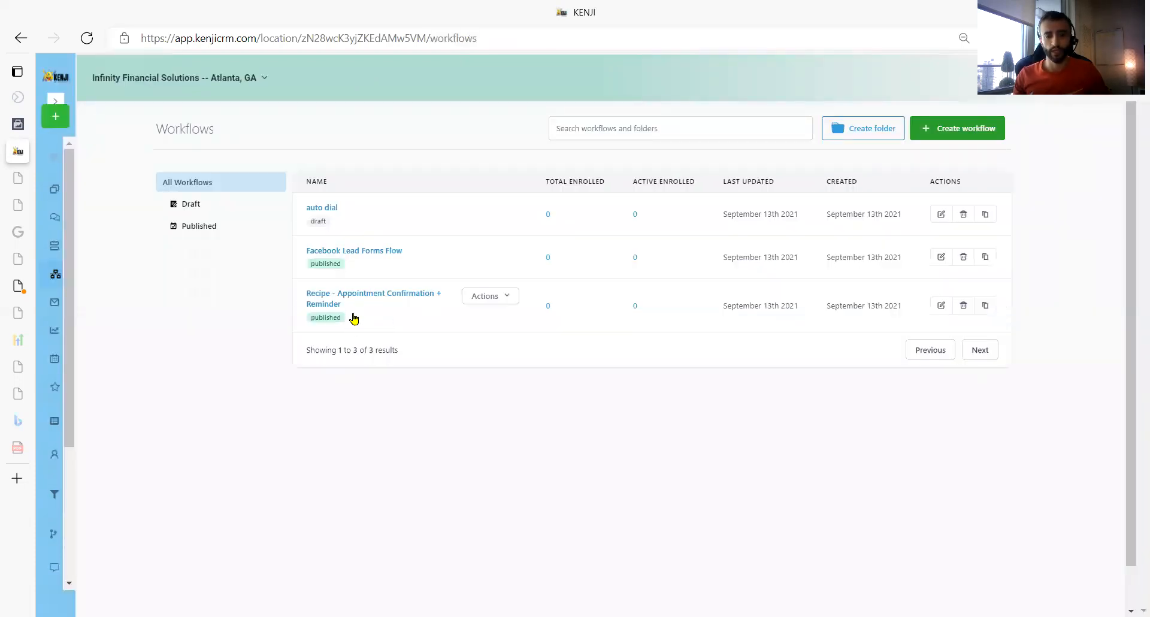
pyautogui.click(957, 128)
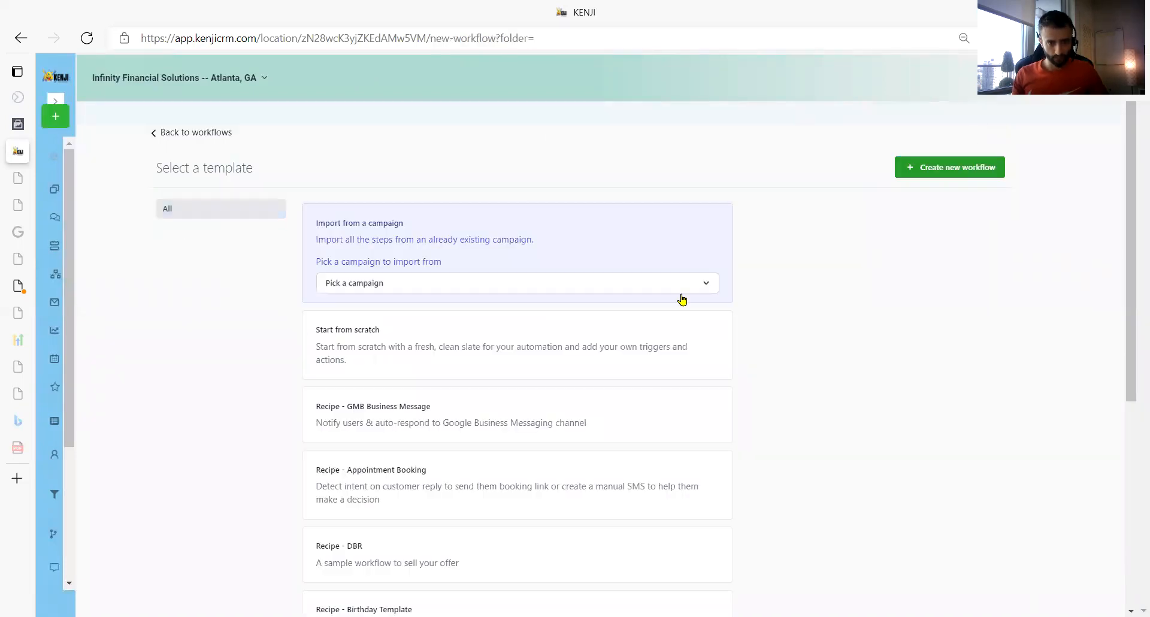
pyautogui.scroll(-4, 606, 318)
pyautogui.scroll(-2, 608, 318)
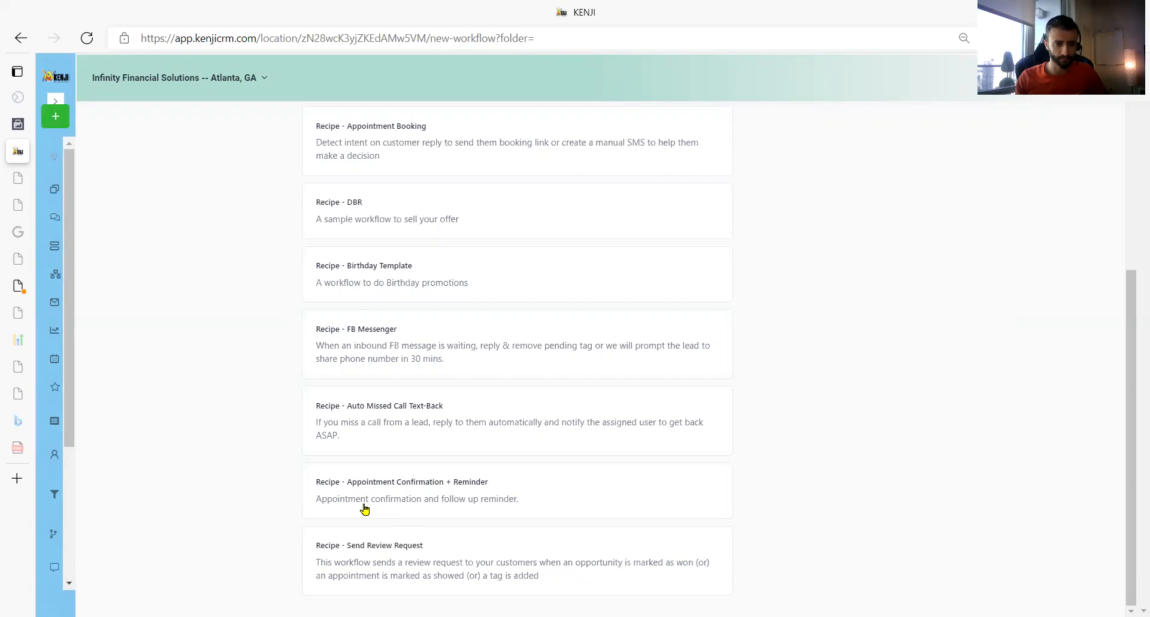
pyautogui.scroll(5, 373, 548)
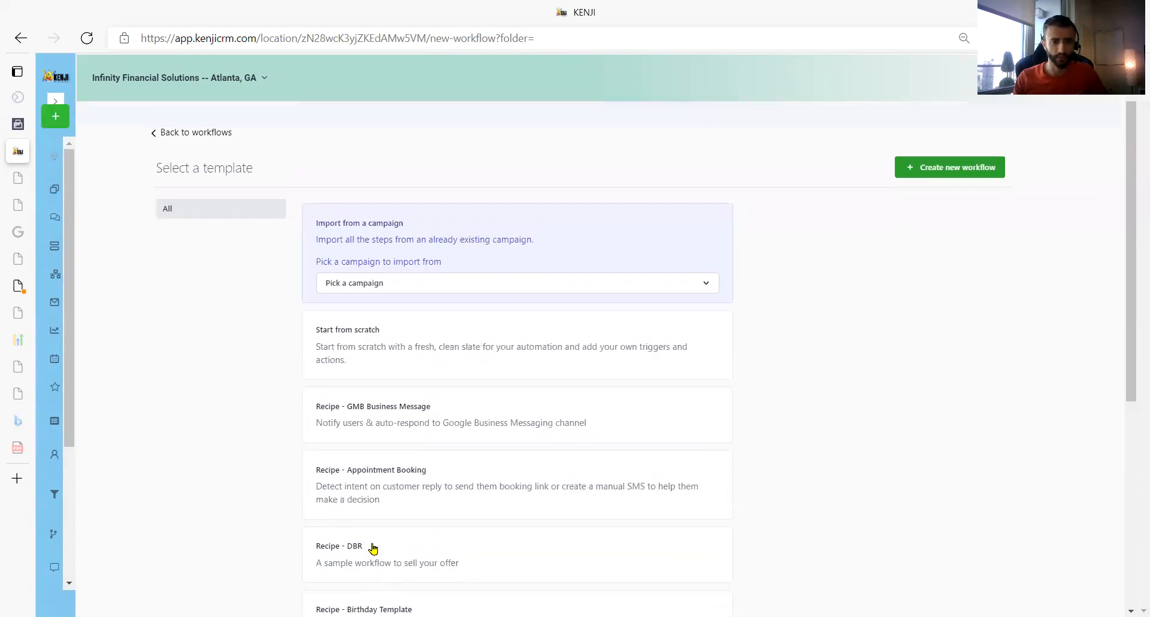
pyautogui.click(376, 362)
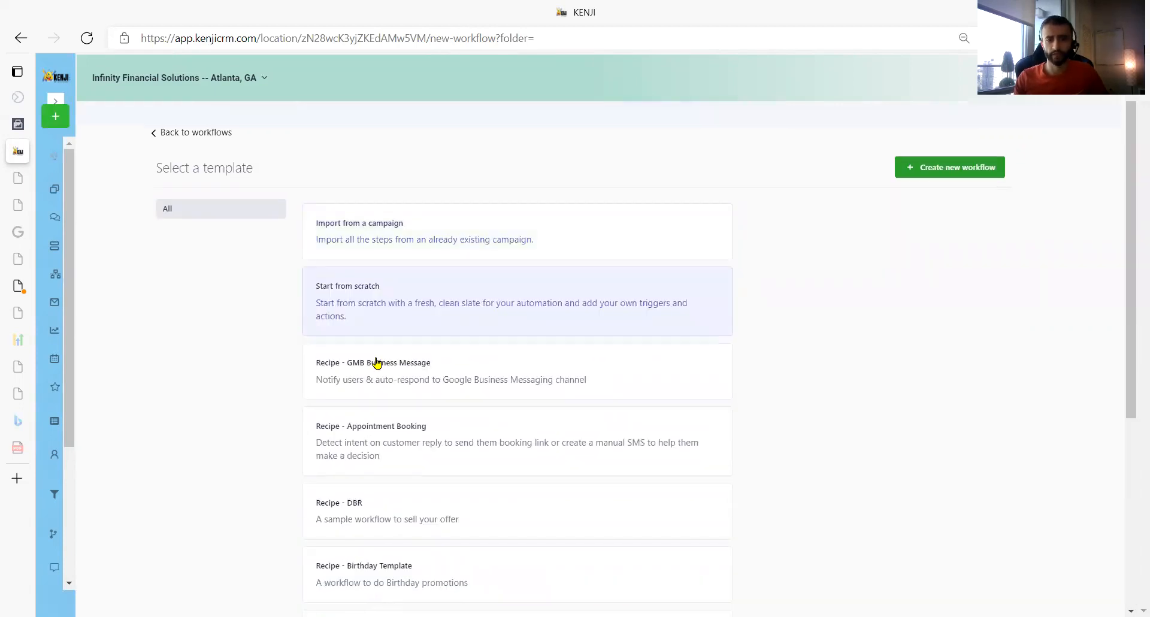
pyautogui.click(974, 173)
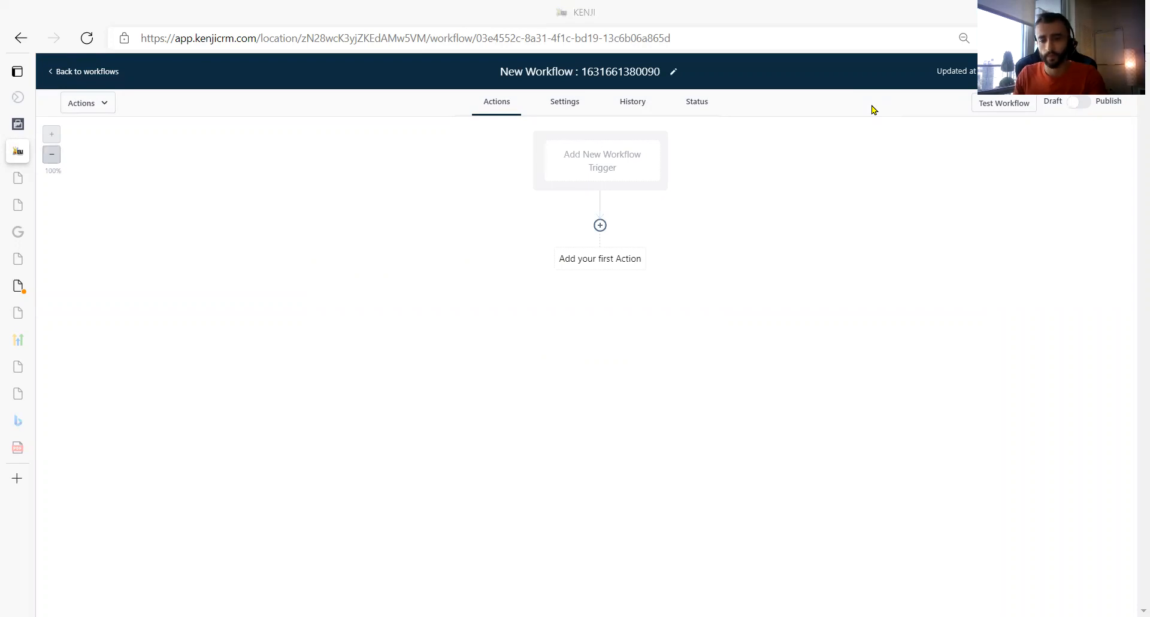
# - Rename the new workflow as "Appointment NO show"
pyautogui.click(617, 76)
pyautogui.press('BackSpace')
pyautogui.write('N')
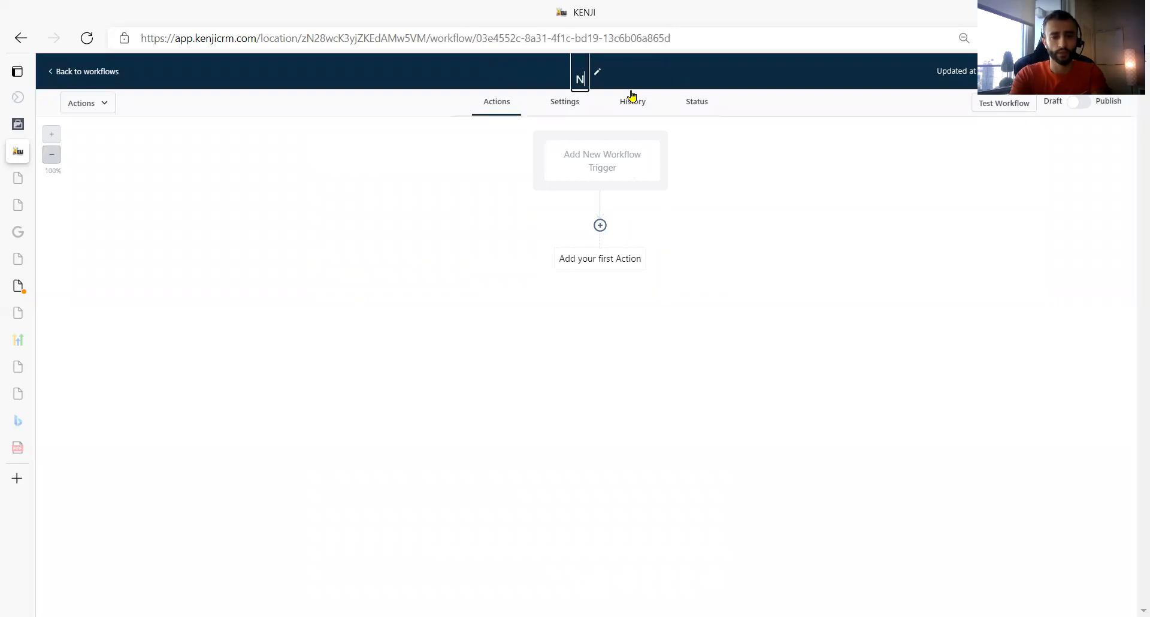
pyautogui.press('BackSpace')
pyautogui.write('Appoin')
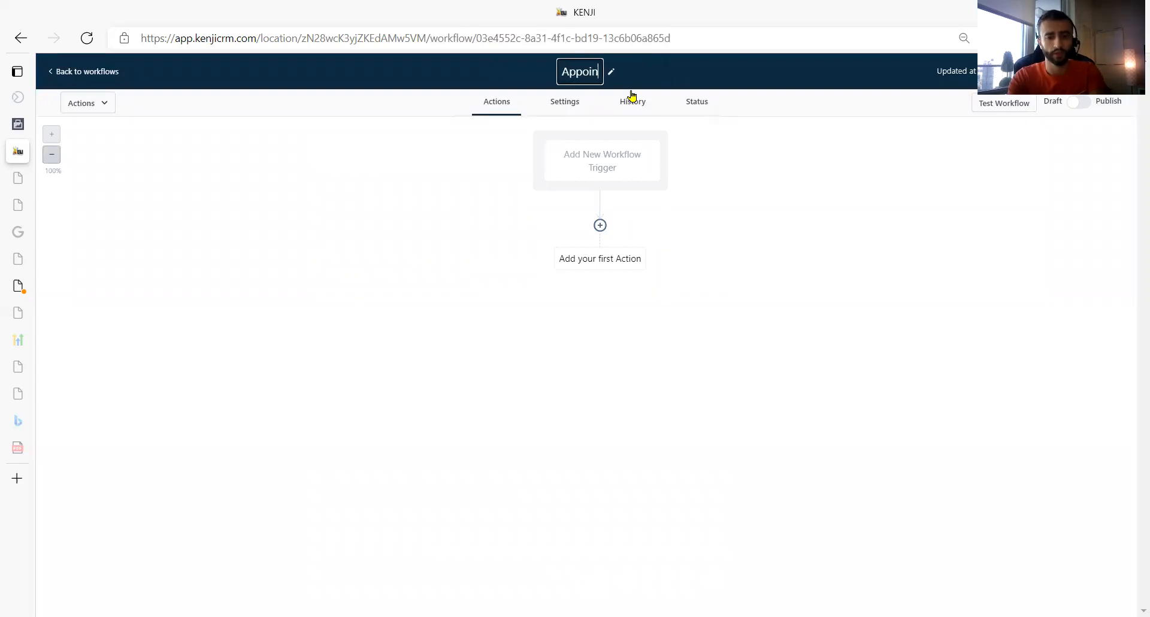
pyautogui.write('tment NO show')
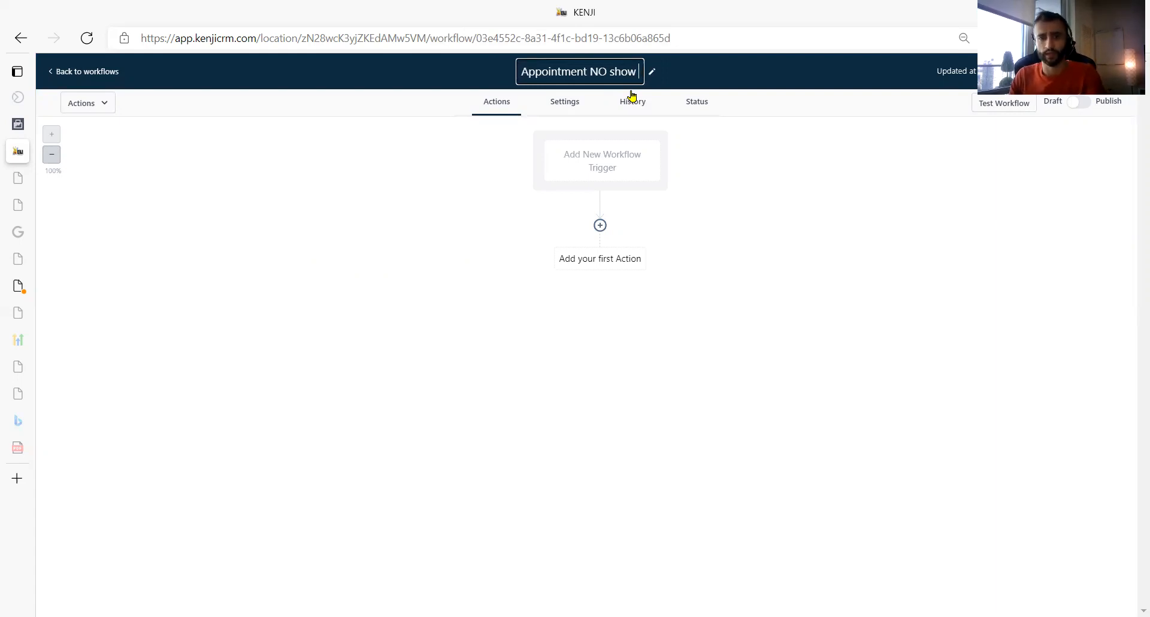
# - Add a workflow trigger of type CRM and choose Appointment as the trigger
pyautogui.click(632, 170)
pyautogui.click(859, 204)
pyautogui.click(798, 230)
pyautogui.click(809, 264)
pyautogui.click(829, 332)
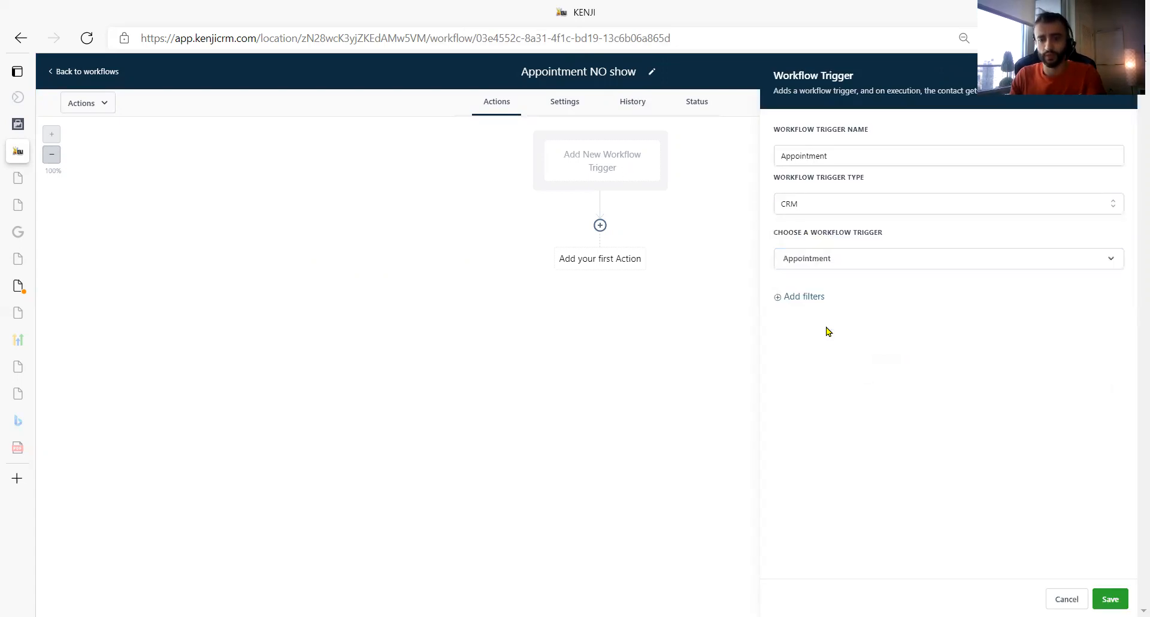
# - Filter the Appointment trigger to appointment status No-show and save it
pyautogui.click(802, 334)
pyautogui.click(800, 312)
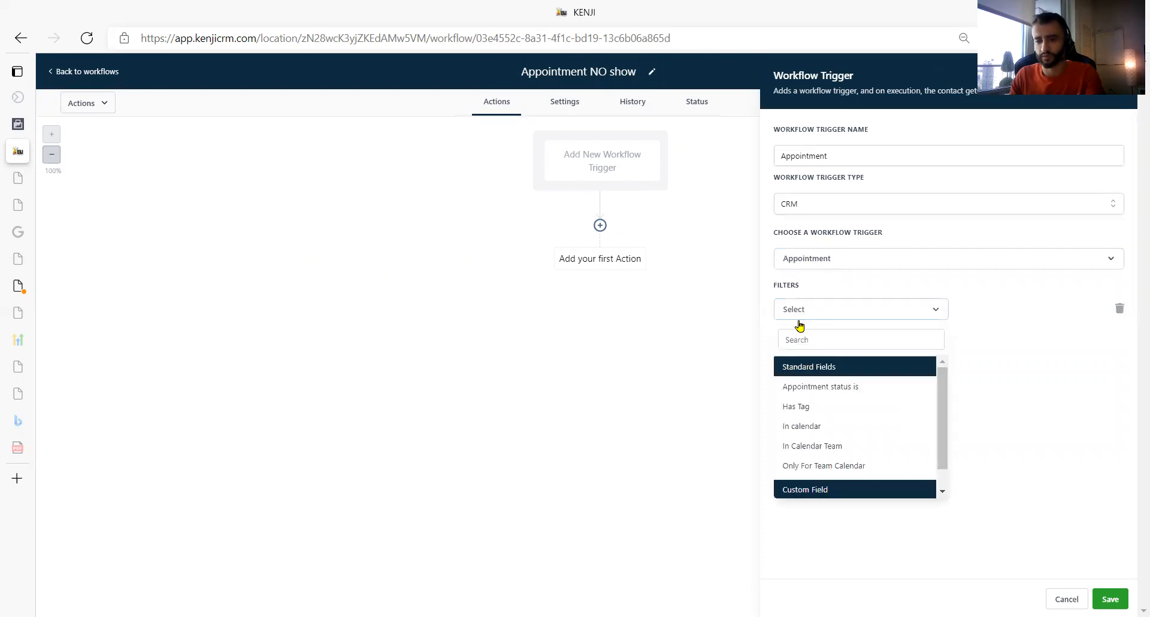
pyautogui.click(832, 387)
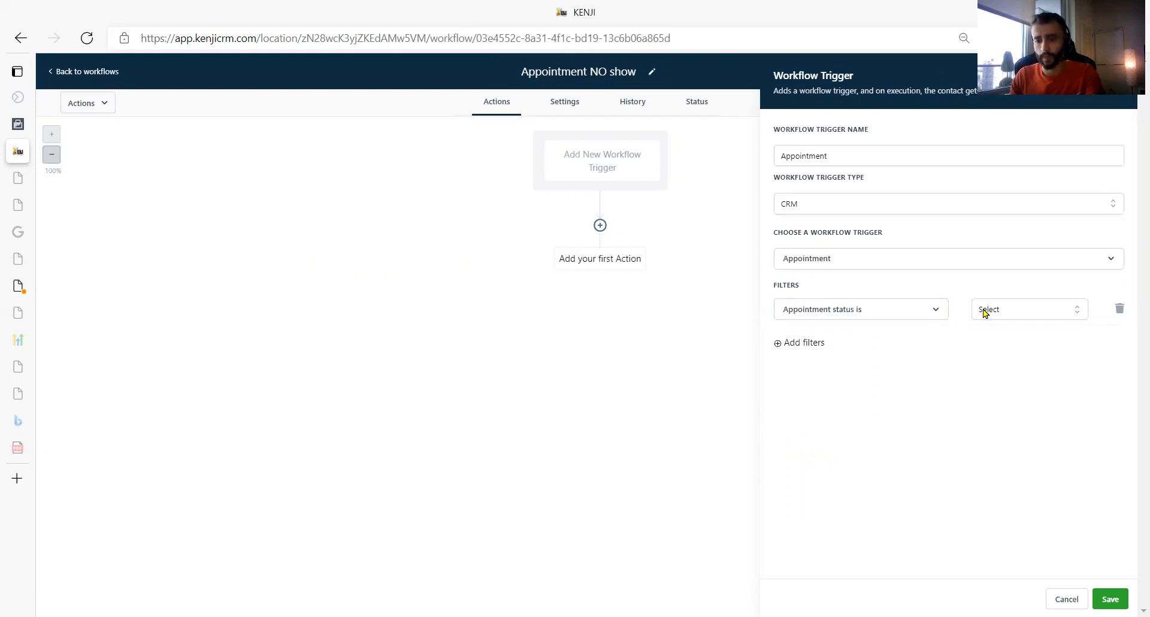
pyautogui.click(985, 311)
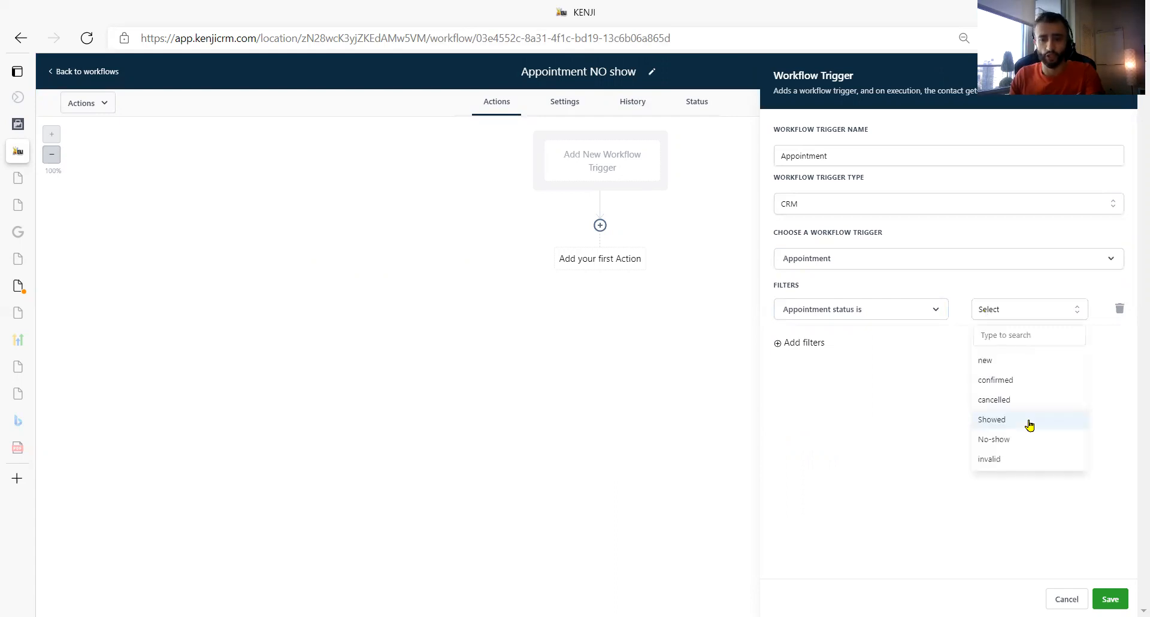
pyautogui.click(1028, 443)
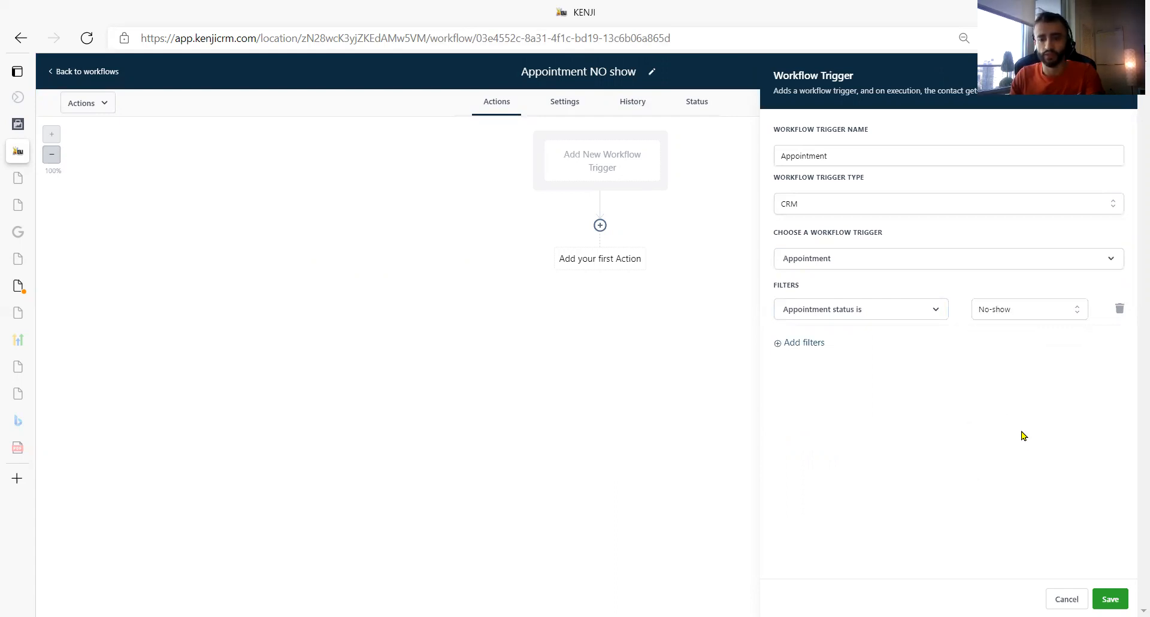
pyautogui.click(1110, 599)
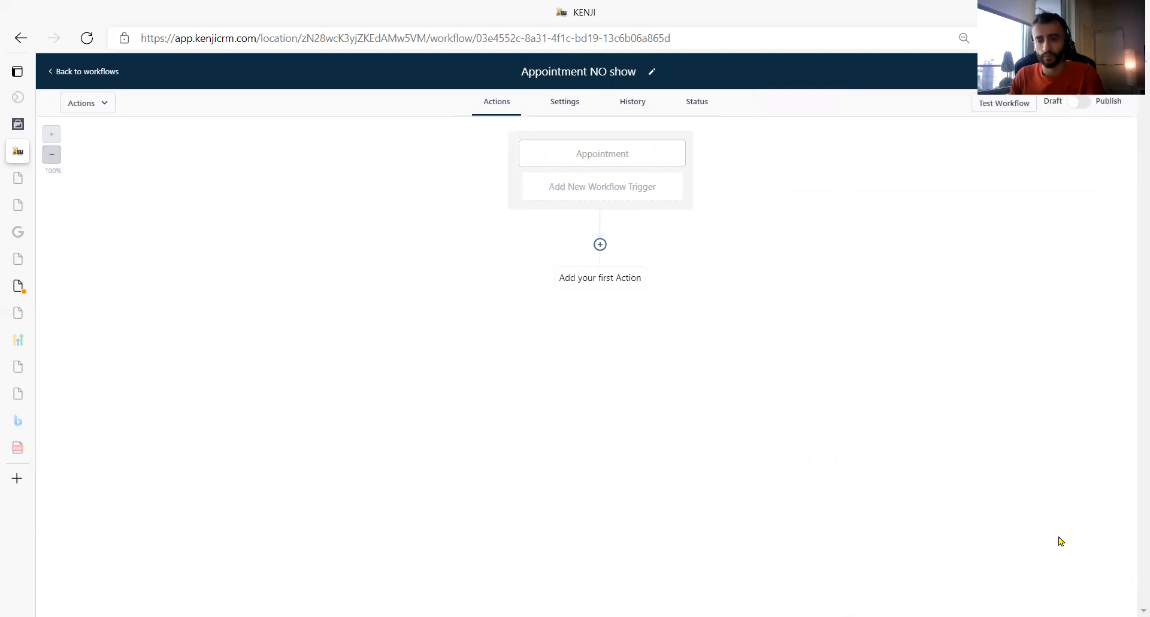
# - Add a Send SMS action as the first action and start its message with the contact's first name custom value
pyautogui.click(600, 245)
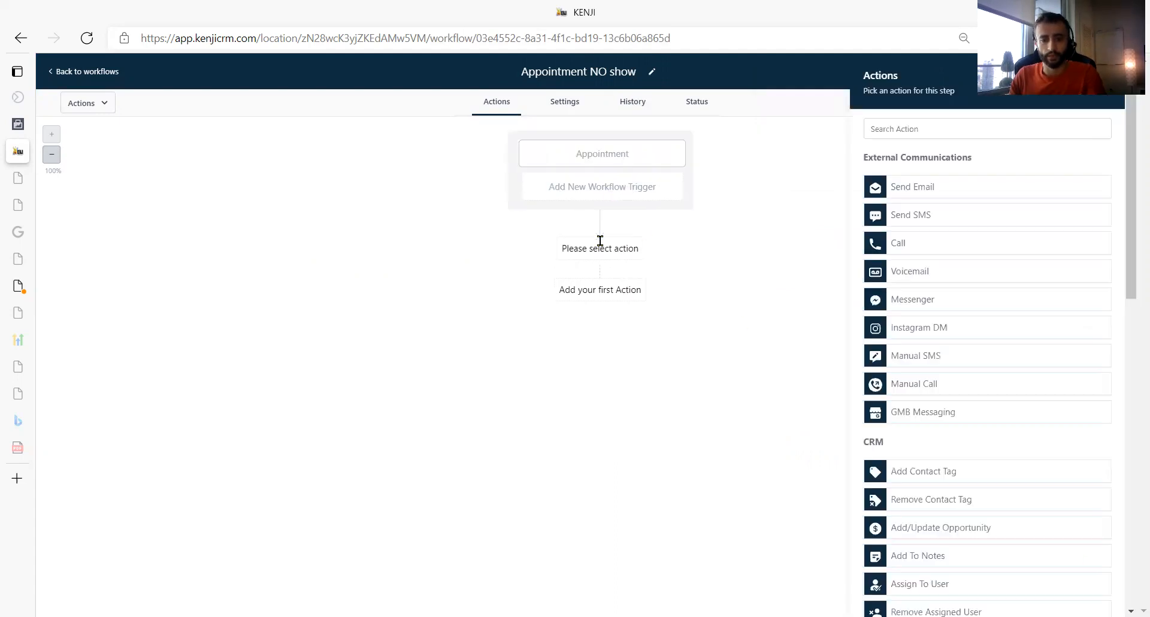
pyautogui.click(945, 218)
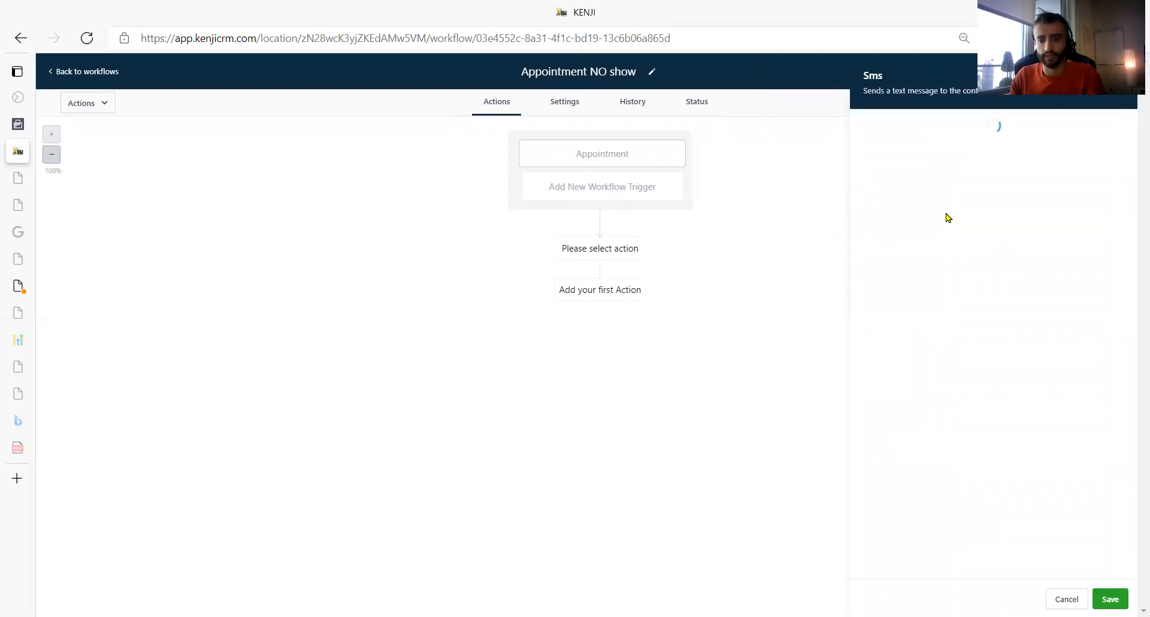
pyautogui.click(927, 264)
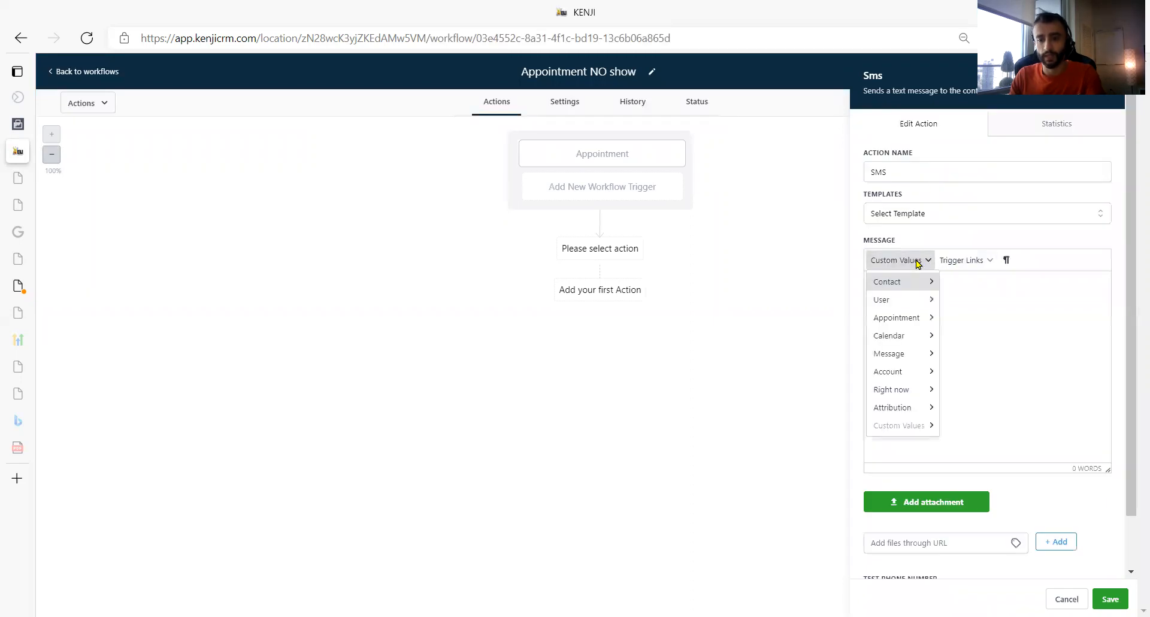
pyautogui.moveTo(923, 284)
pyautogui.click(998, 304)
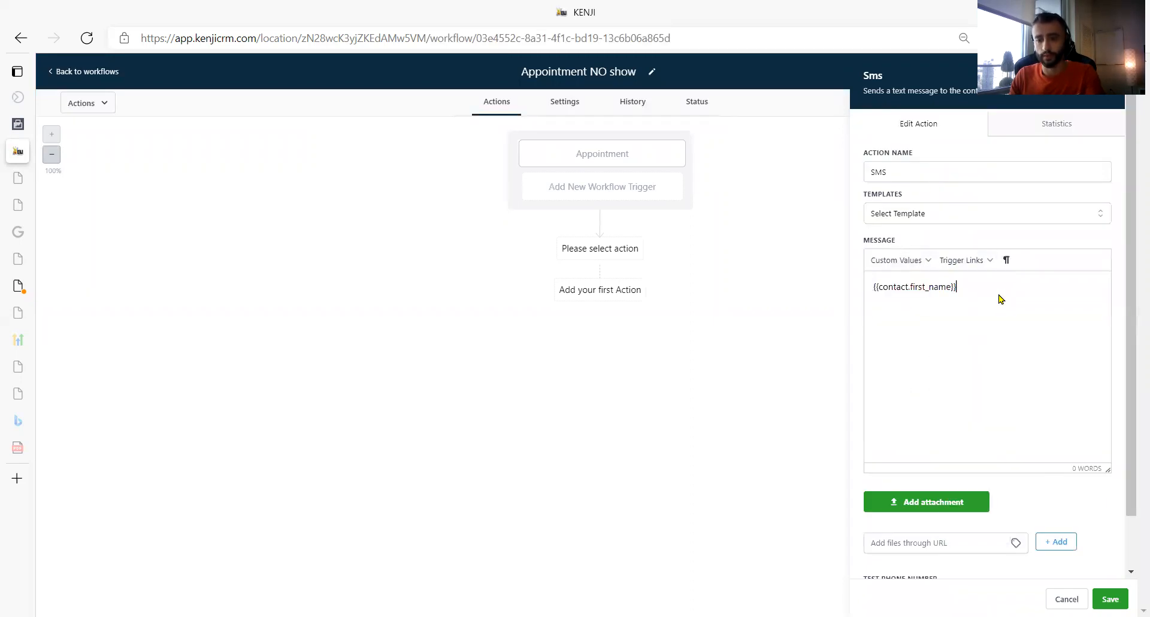
# - Continue the SMS message with ", we had an appointment to go over some financial advice and options but we"
pyautogui.write(', We')
pyautogui.press('BackSpace')
pyautogui.press('BackSpace')
pyautogui.write('we miised')
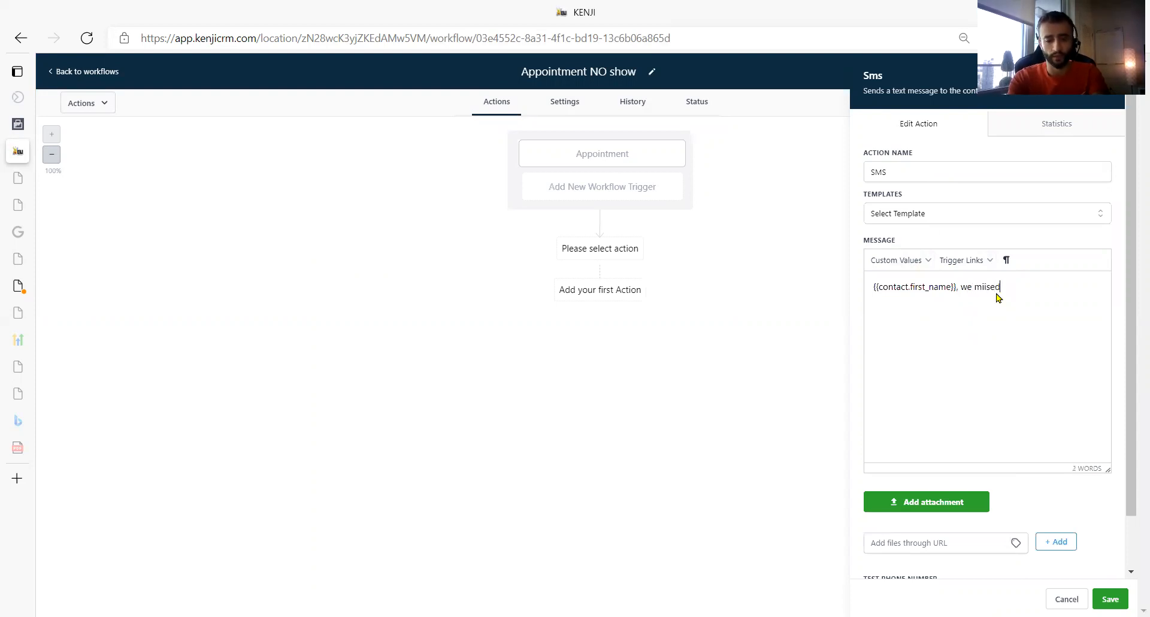
pyautogui.press('BackSpace')
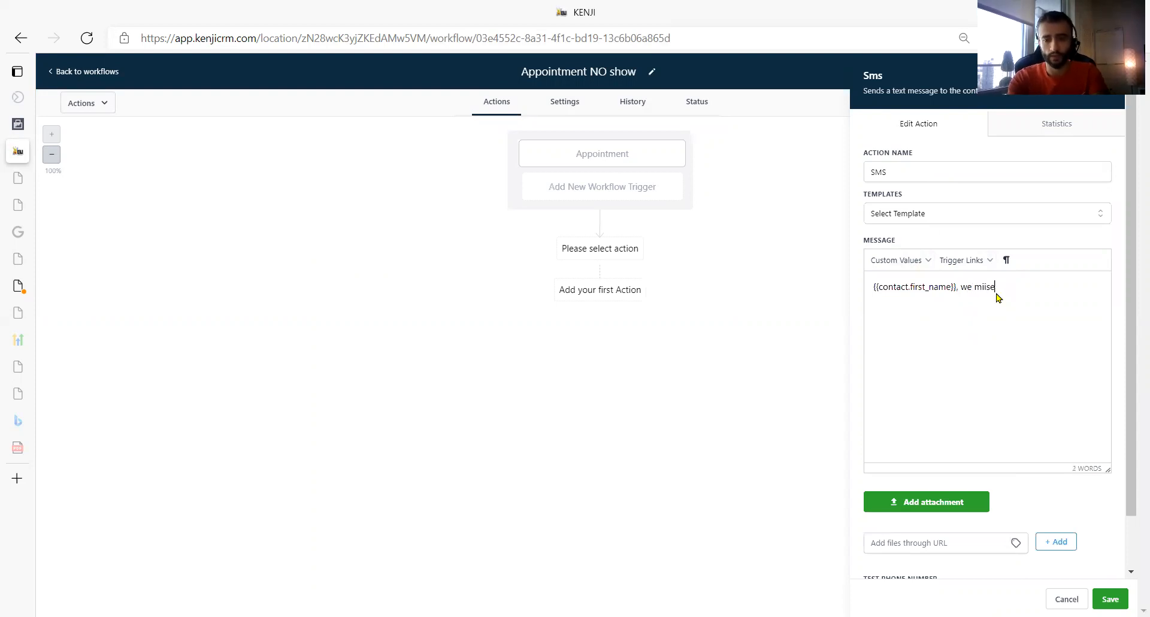
pyautogui.press('BackSpace')
pyautogui.press('BackSpace')
pyautogui.write('had an a')
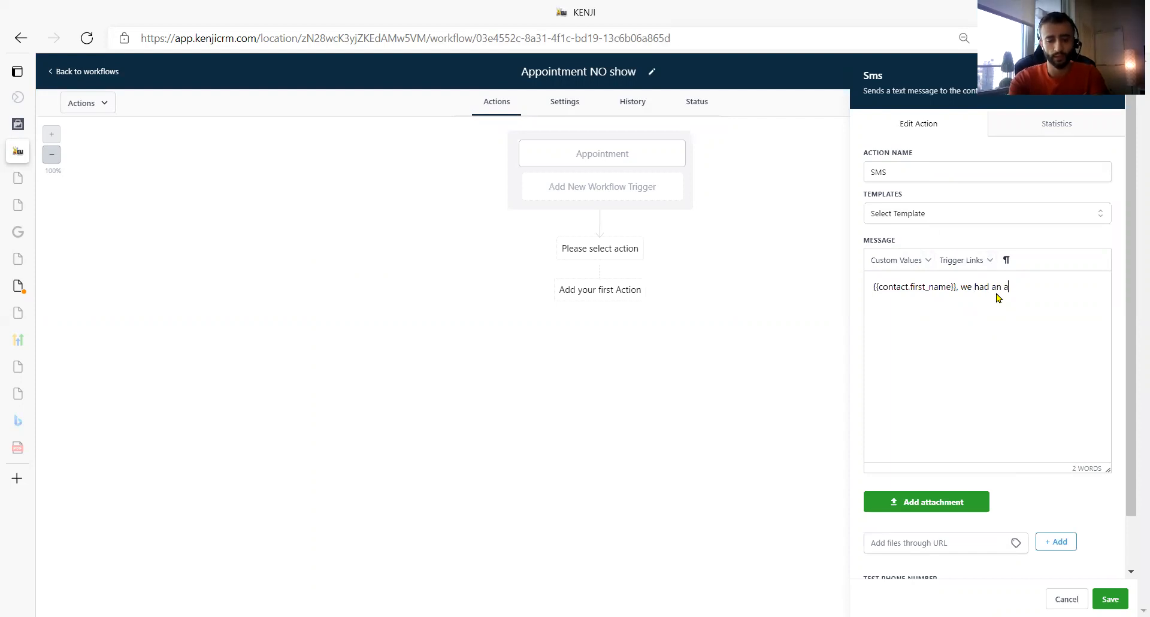
pyautogui.write('ppointment to go')
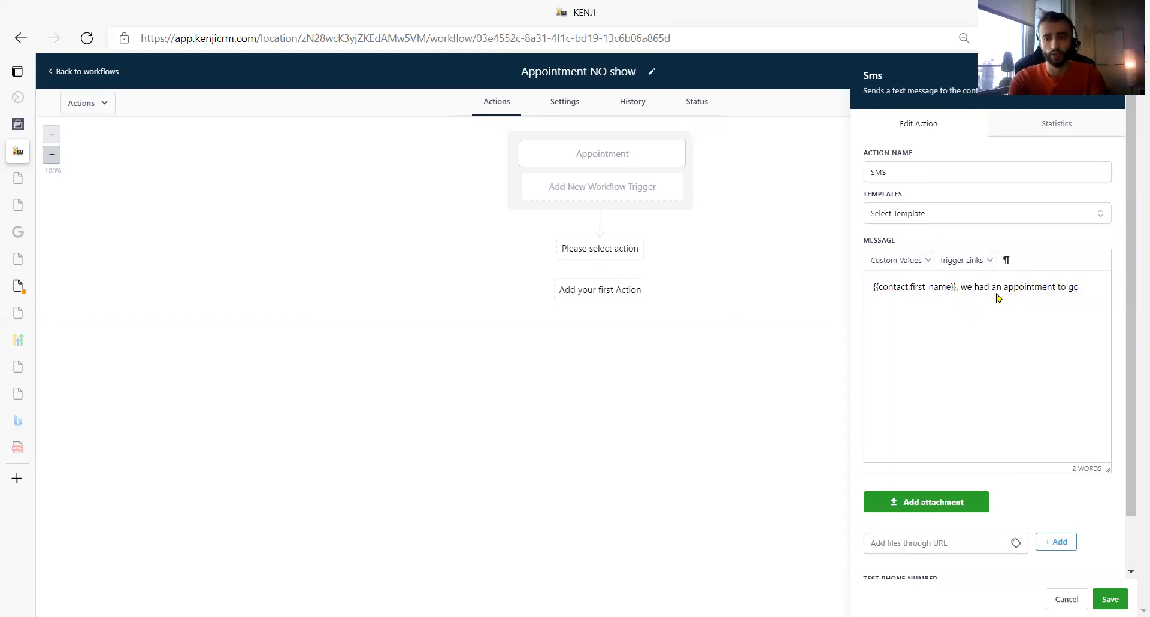
pyautogui.write(' over some financ')
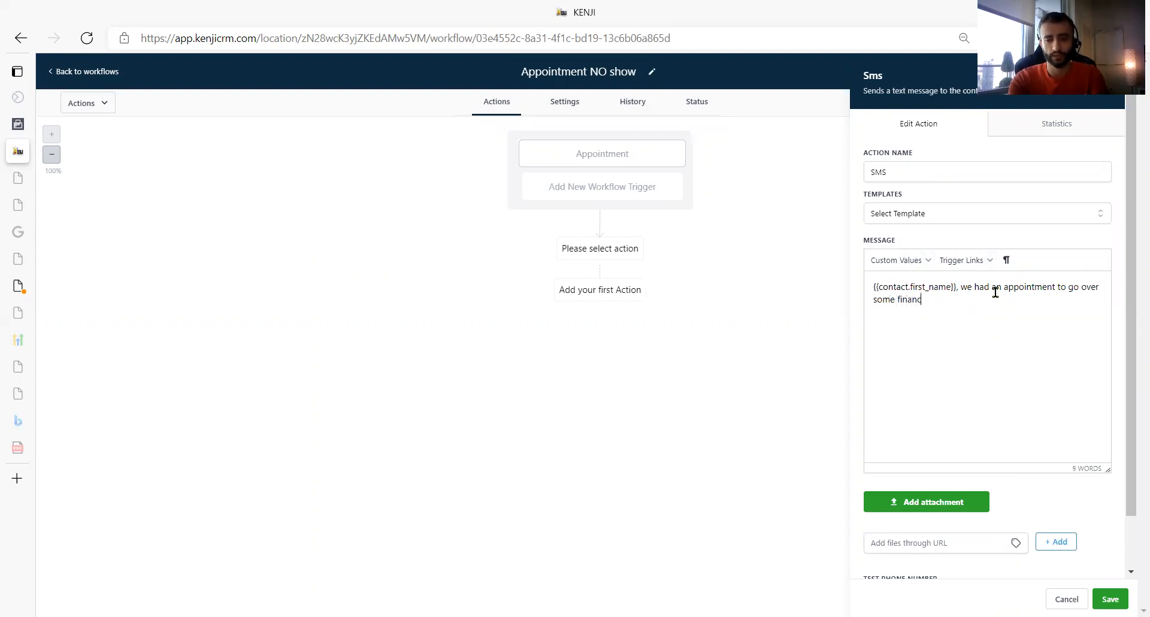
pyautogui.write('ial advic')
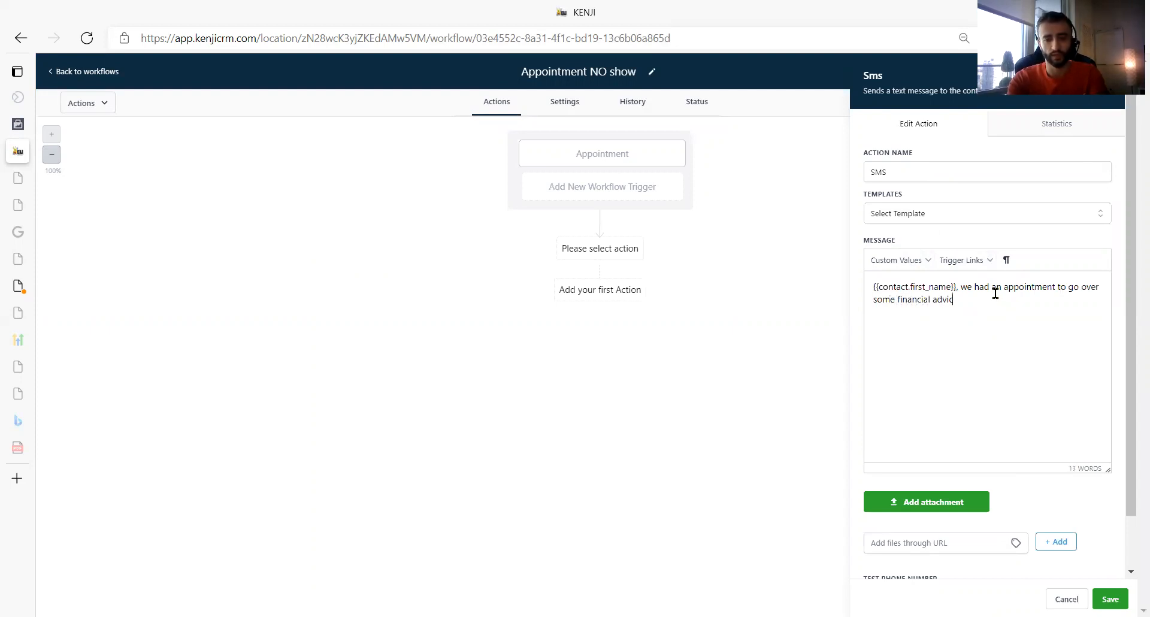
pyautogui.write('e and ')
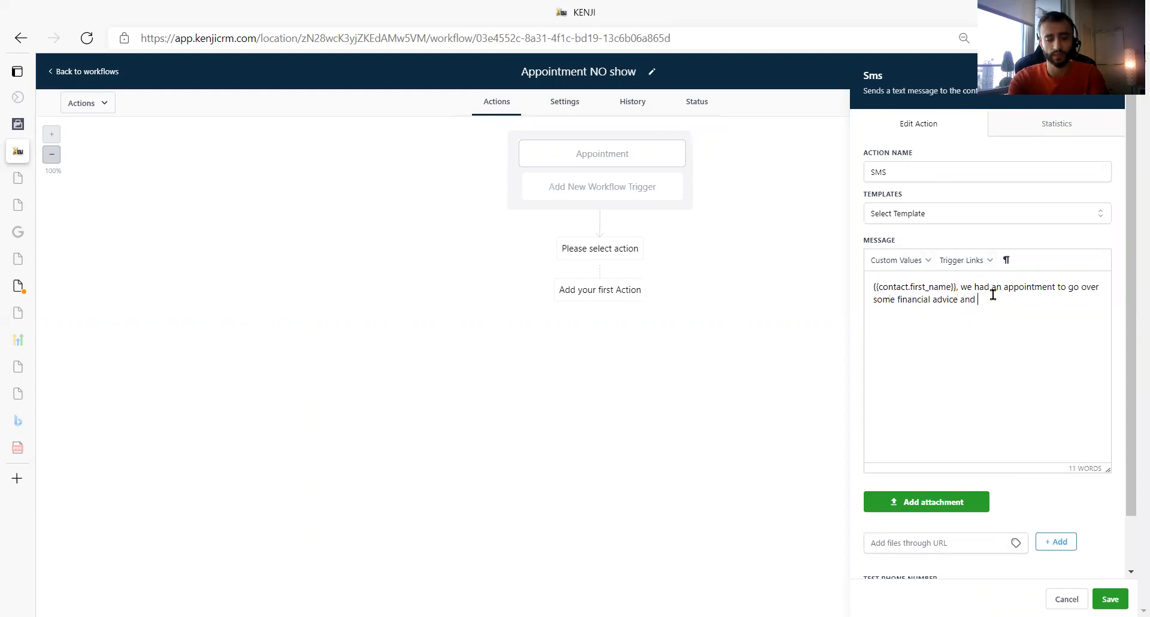
pyautogui.write('options but we cou')
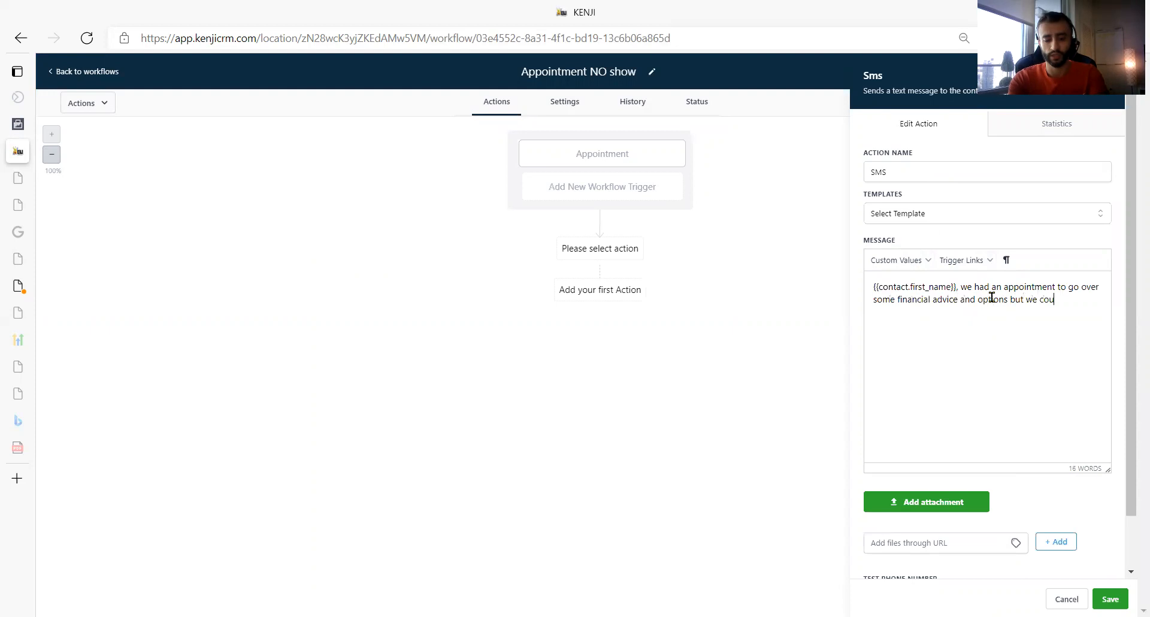
pyautogui.write("l'dn")
# - Continue the SMS message with "could'nt reach you at all."
pyautogui.press('BackSpace')
pyautogui.press('BackSpace')
pyautogui.press('BackSpace')
pyautogui.write("d'nt")
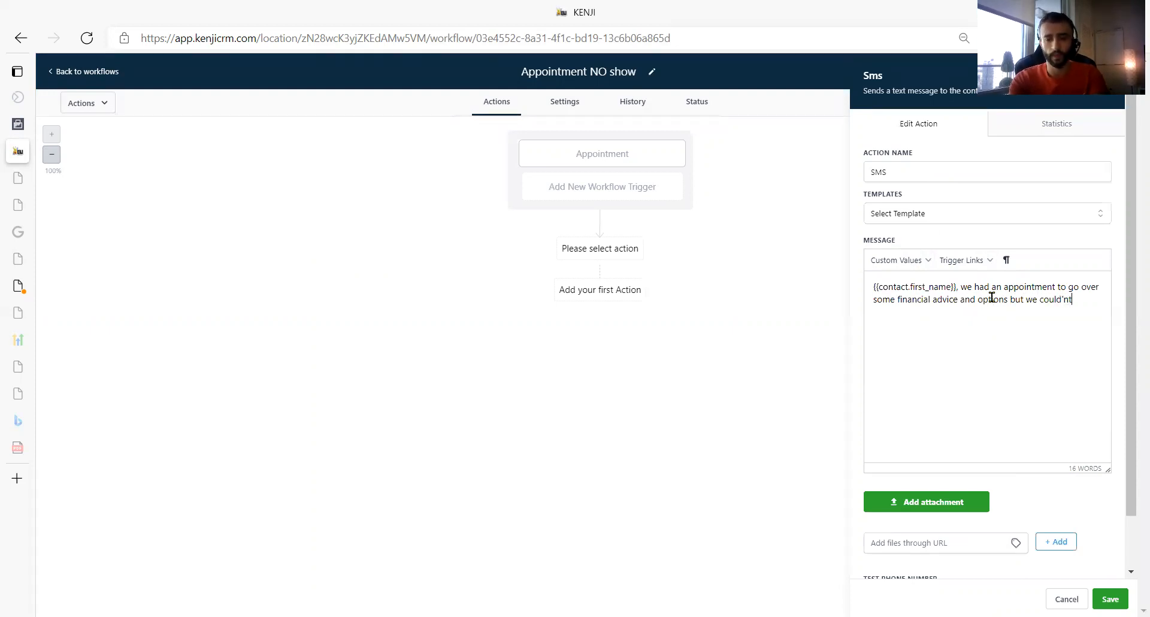
pyautogui.write(' re')
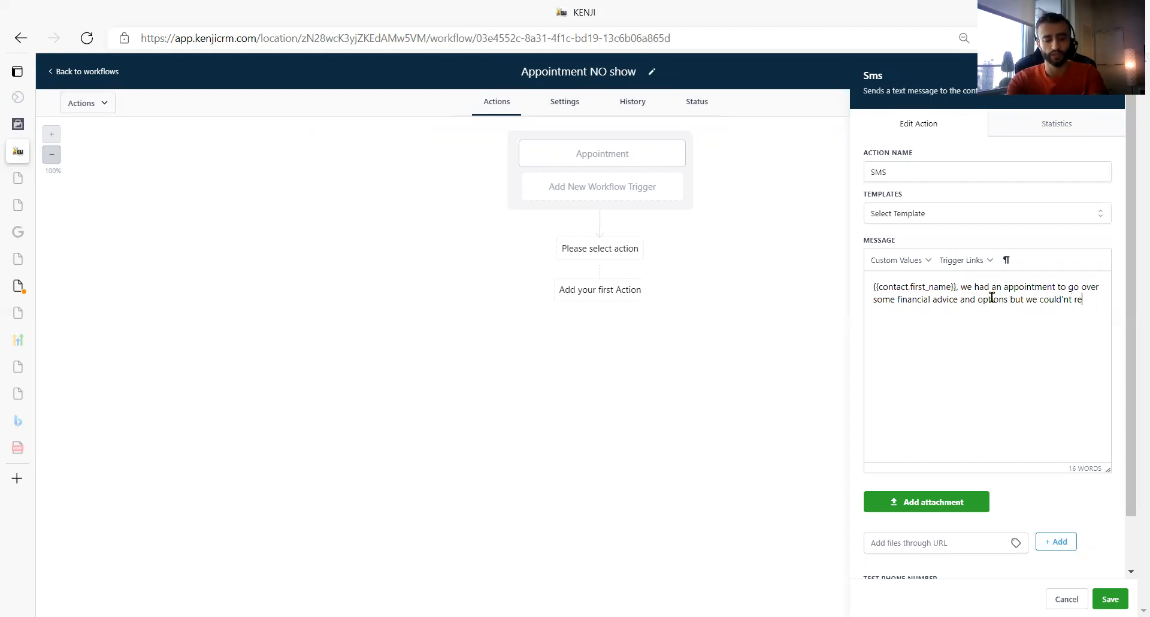
pyautogui.write('ach you ')
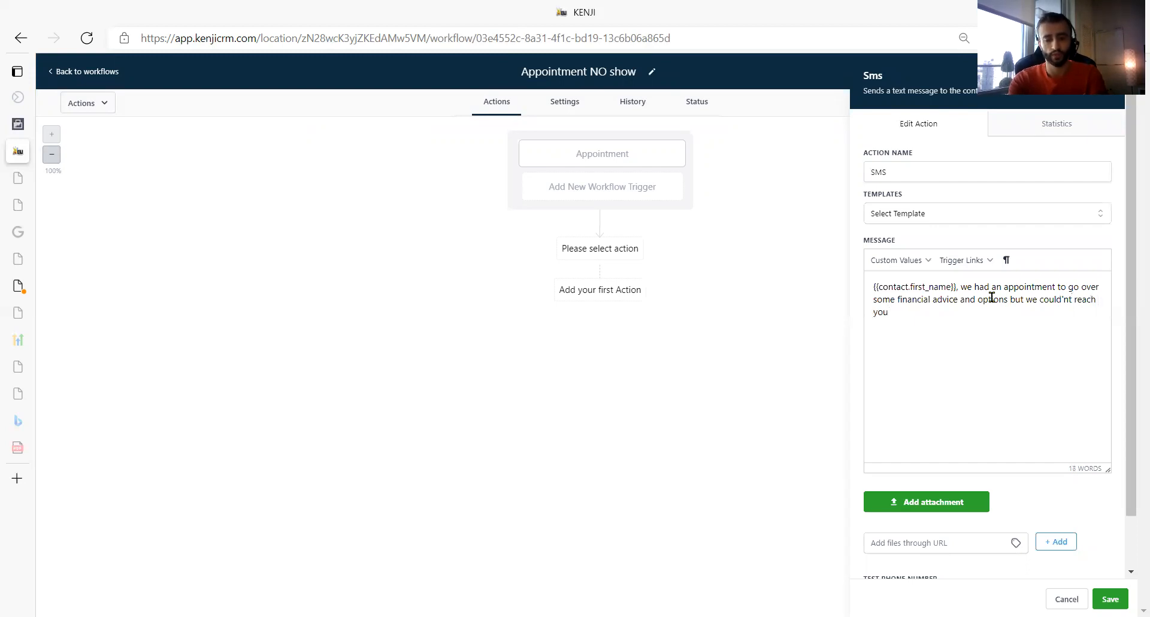
pyautogui.write('at all. Is th')
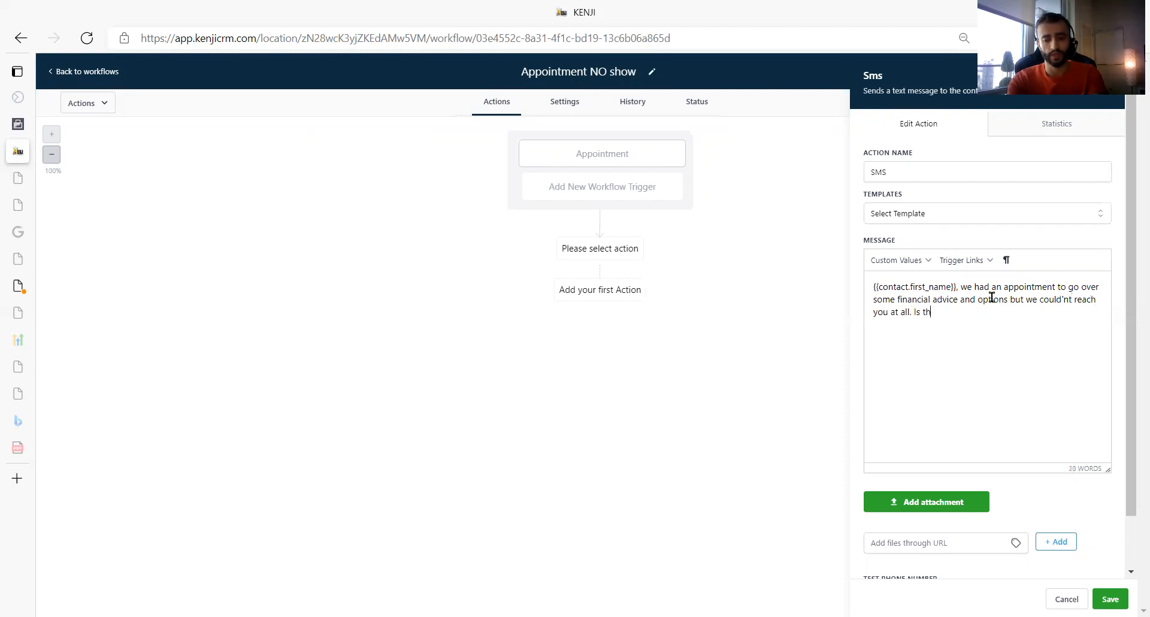
pyautogui.write('ere any w')
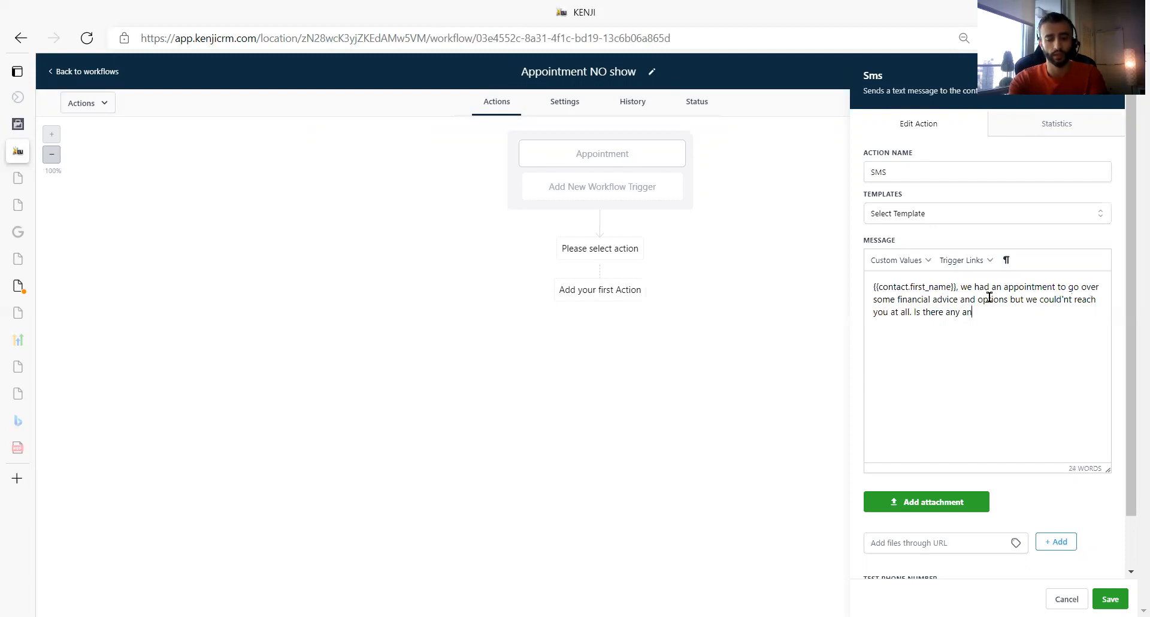
pyautogui.write('other time y')
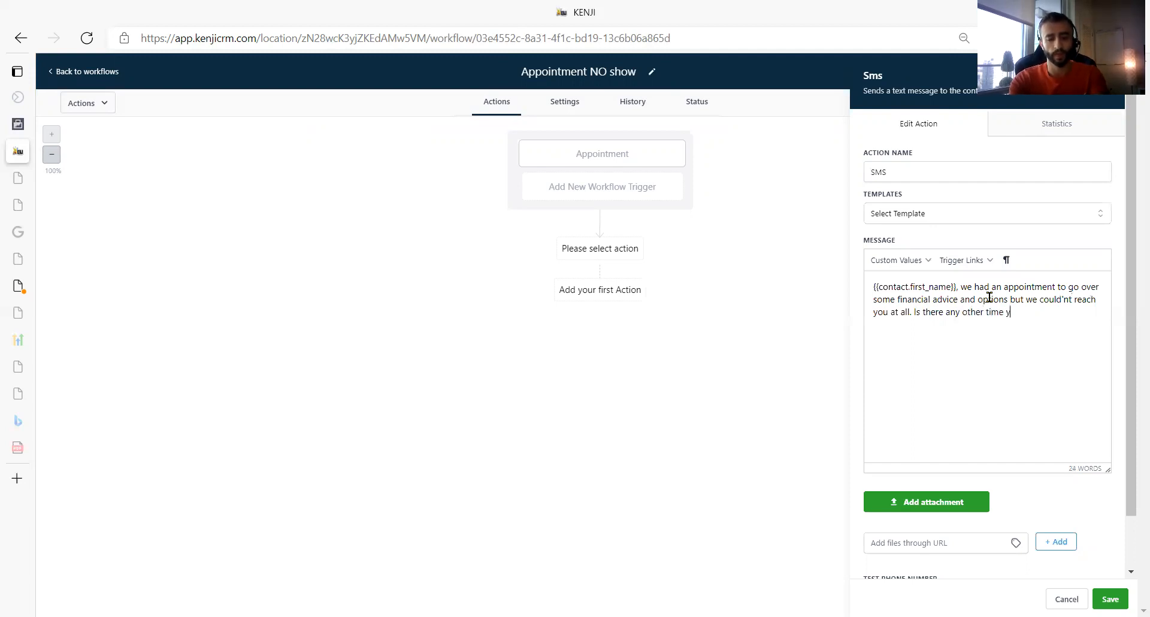
pyautogui.write('ou prefer?')
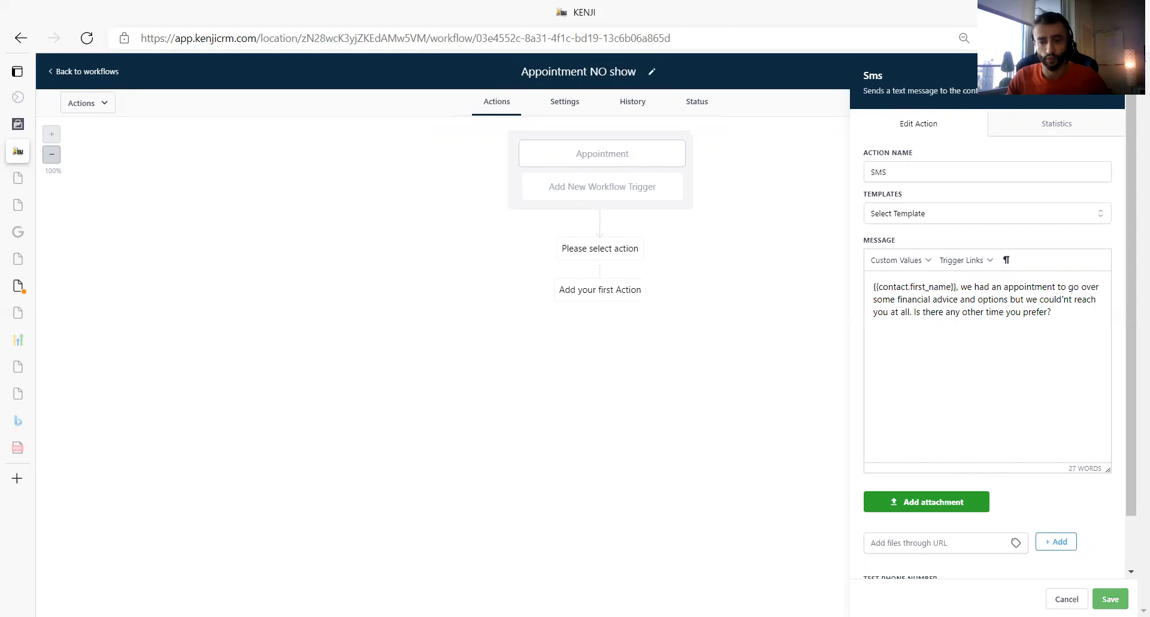
# - End the SMS message with "Is there any other time you prefer?" and save the action
pyautogui.click(1110, 598)
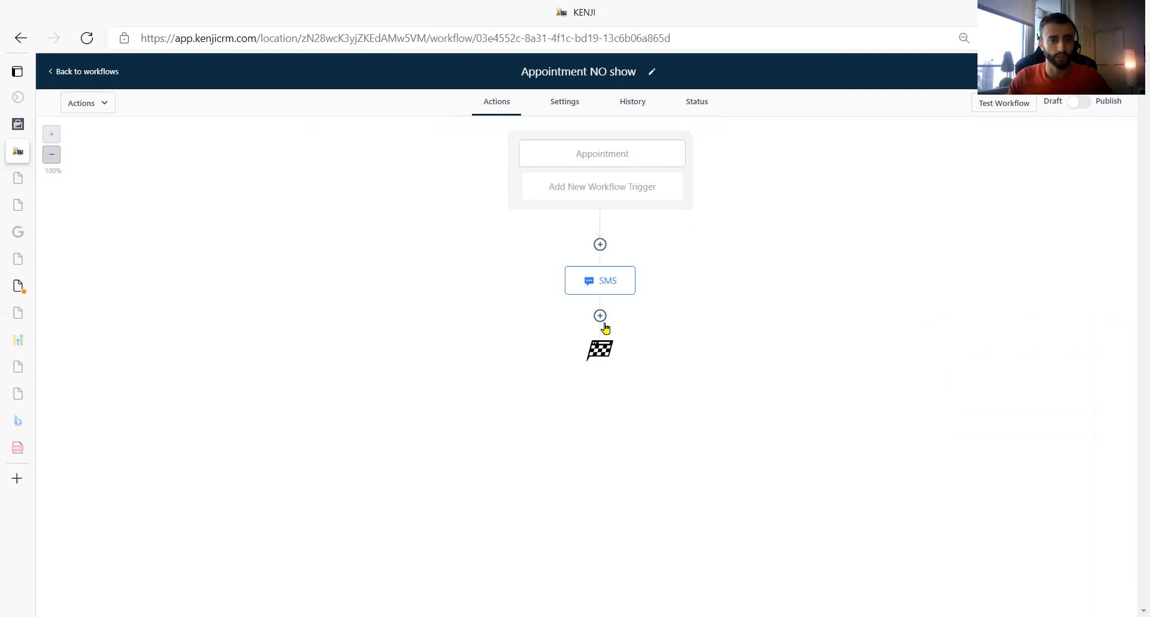
# - Add a time-based Wait action of 24 hours after the SMS and save it
pyautogui.click(604, 324)
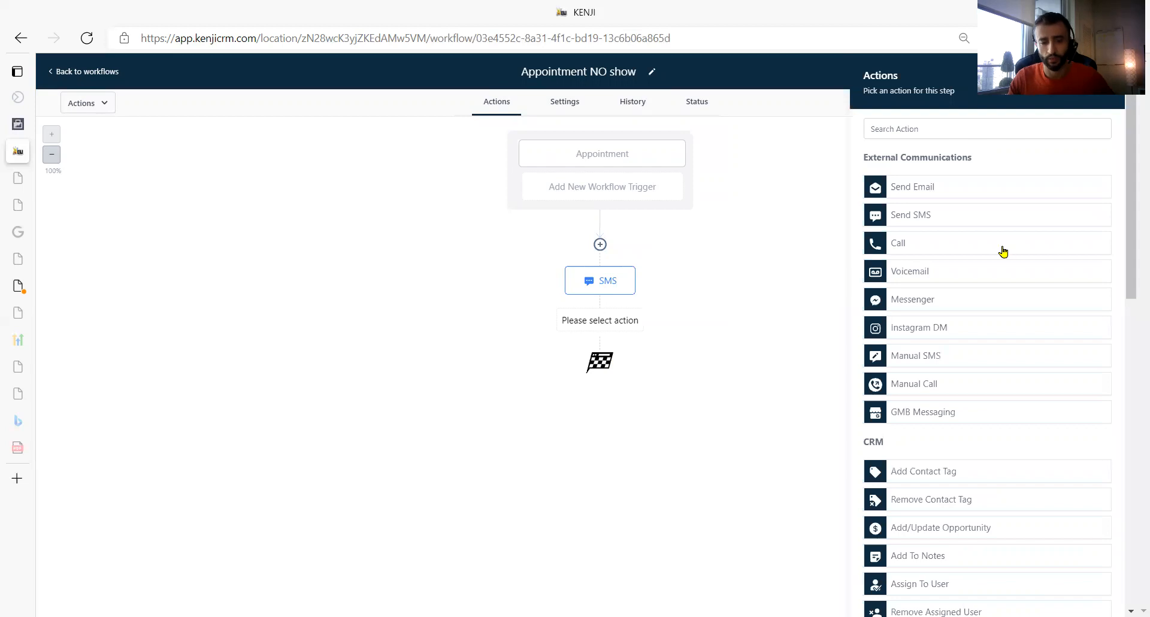
pyautogui.scroll(-10, 990, 426)
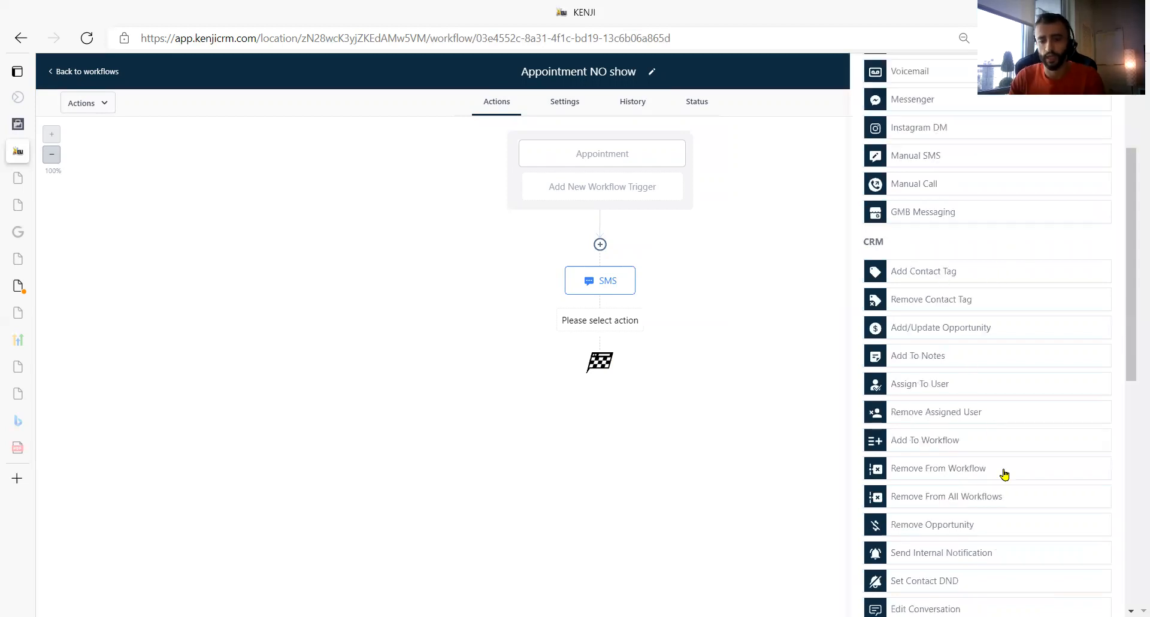
pyautogui.click(985, 549)
pyautogui.doubleClick(806, 239)
pyautogui.write('4')
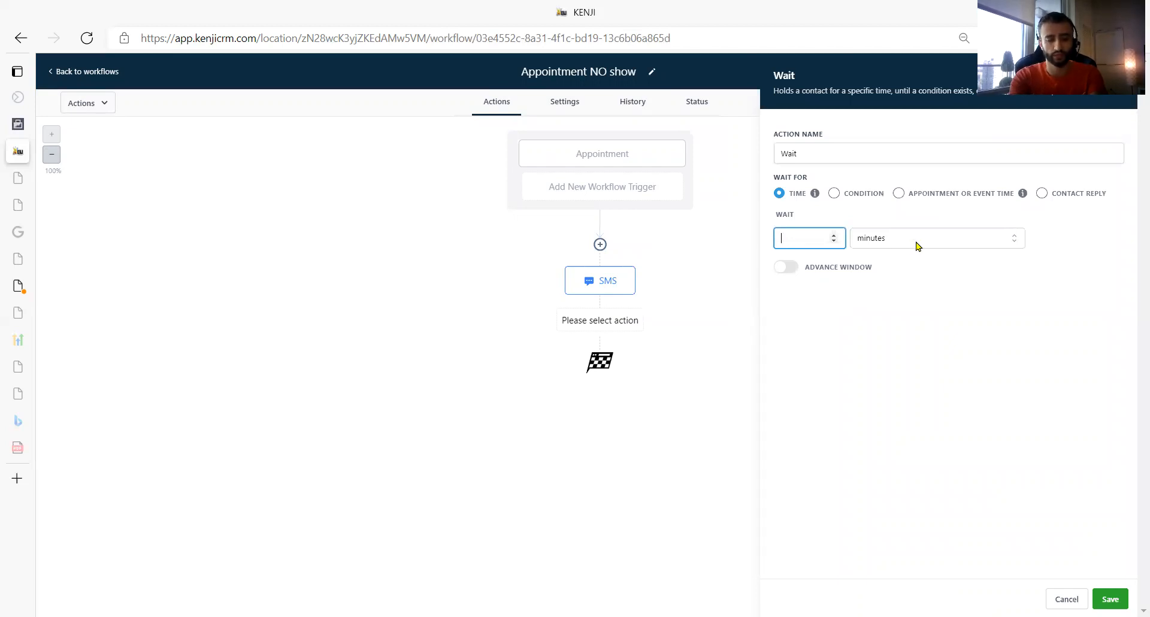
pyautogui.click(918, 244)
pyautogui.click(908, 280)
pyautogui.click(796, 238)
pyautogui.write('24')
pyautogui.click(881, 297)
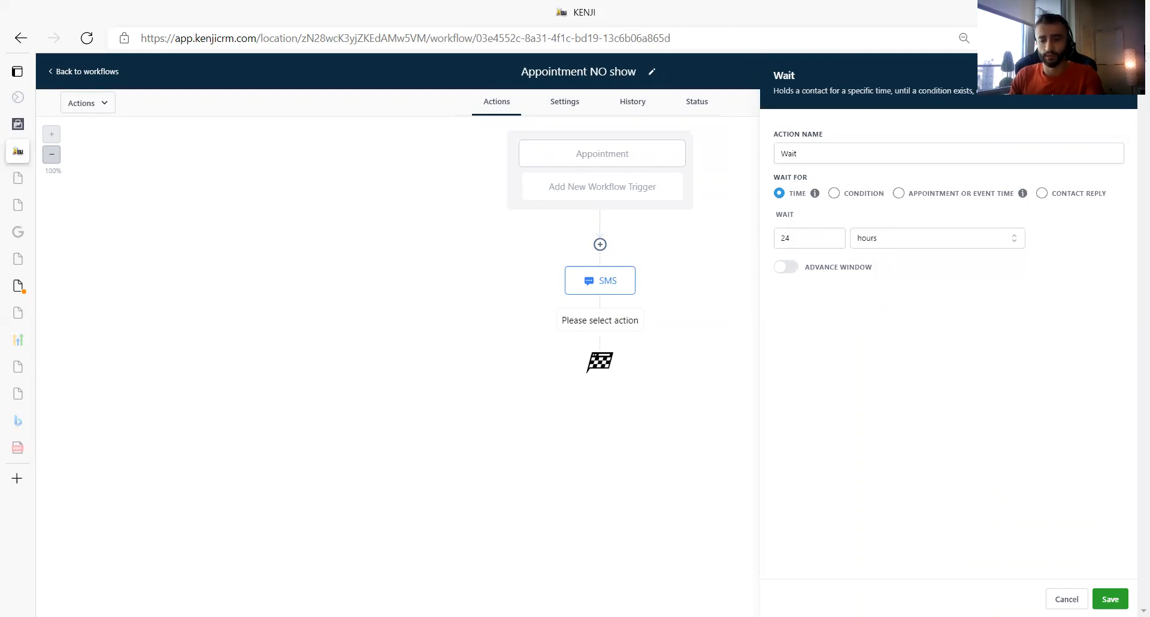
# - Add a second Send SMS action after the Wait and start its message with "Hey" and the contact's first name custom value
pyautogui.click(601, 391)
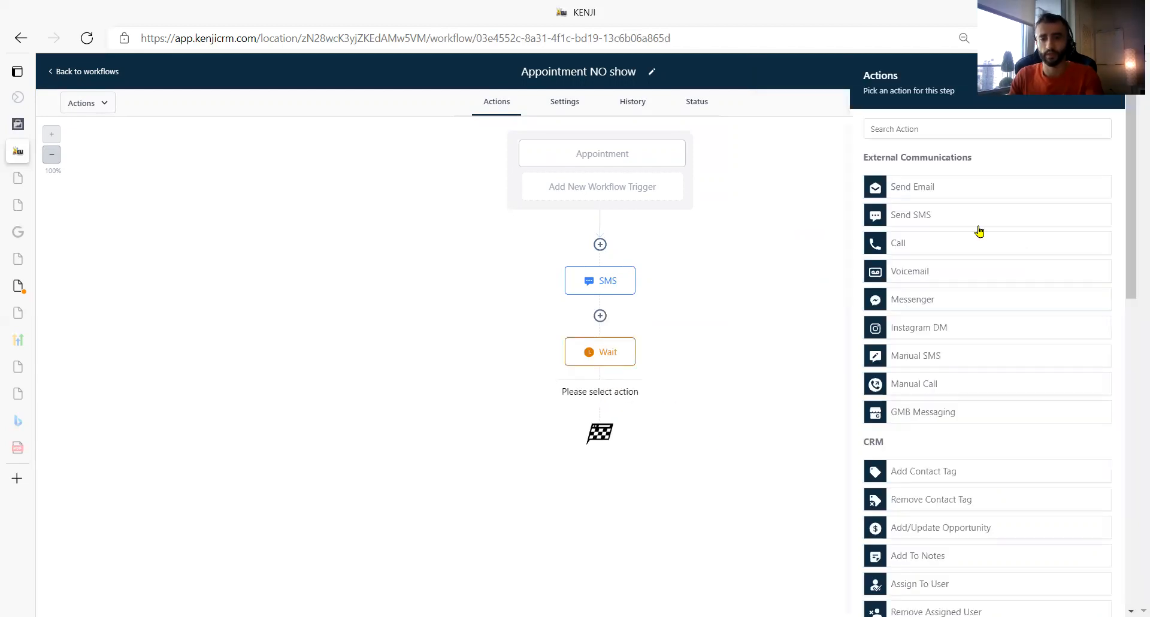
pyautogui.click(975, 224)
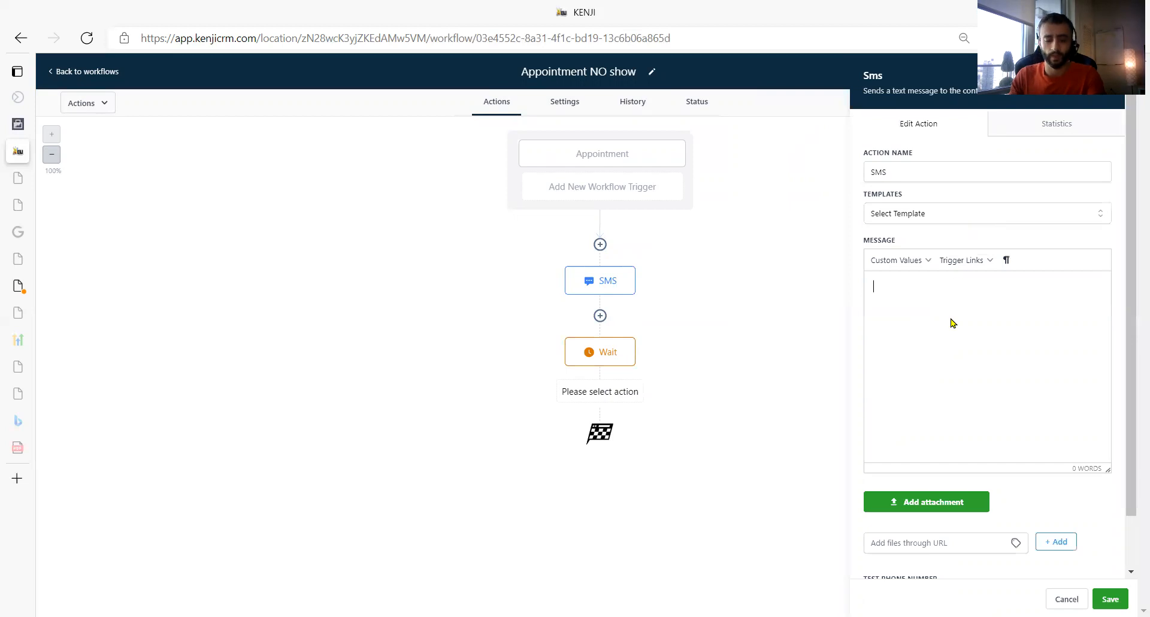
pyautogui.write('Hey')
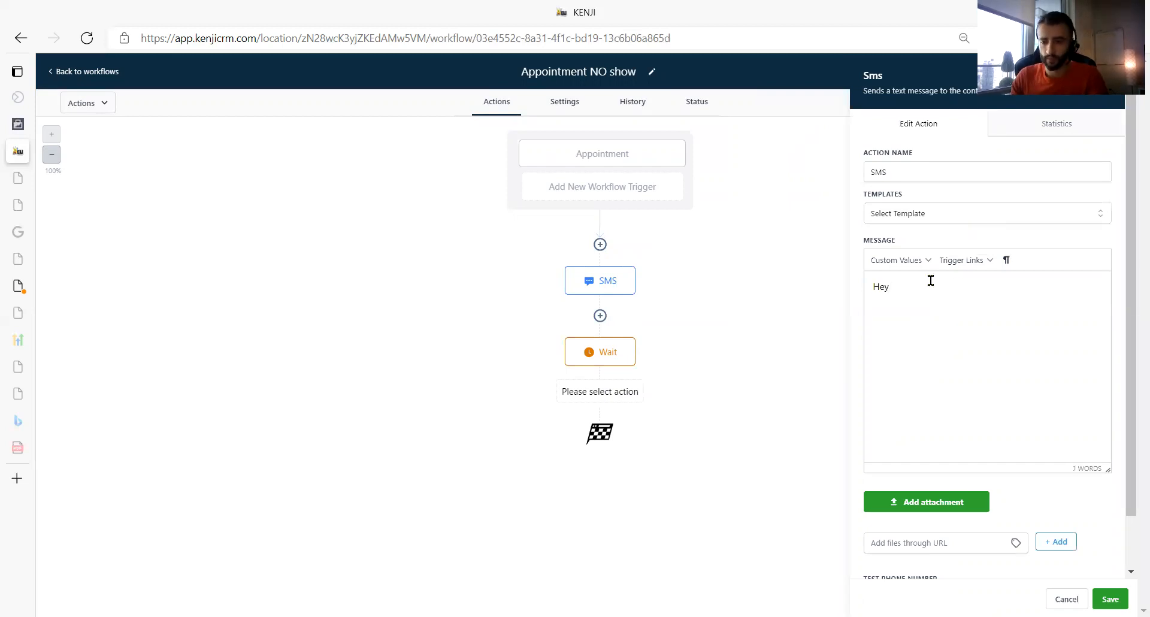
pyautogui.click(917, 271)
pyautogui.moveTo(925, 282)
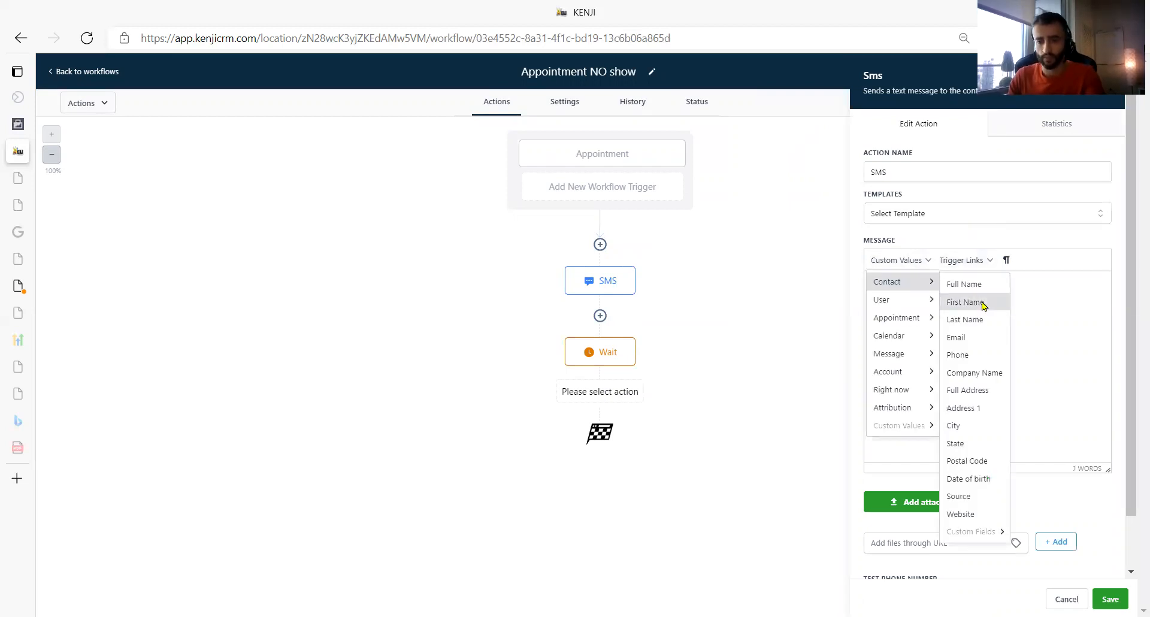
pyautogui.click(980, 300)
# - Continue the second SMS message with ", about yesterday's appointment."
pyautogui.write(', abo')
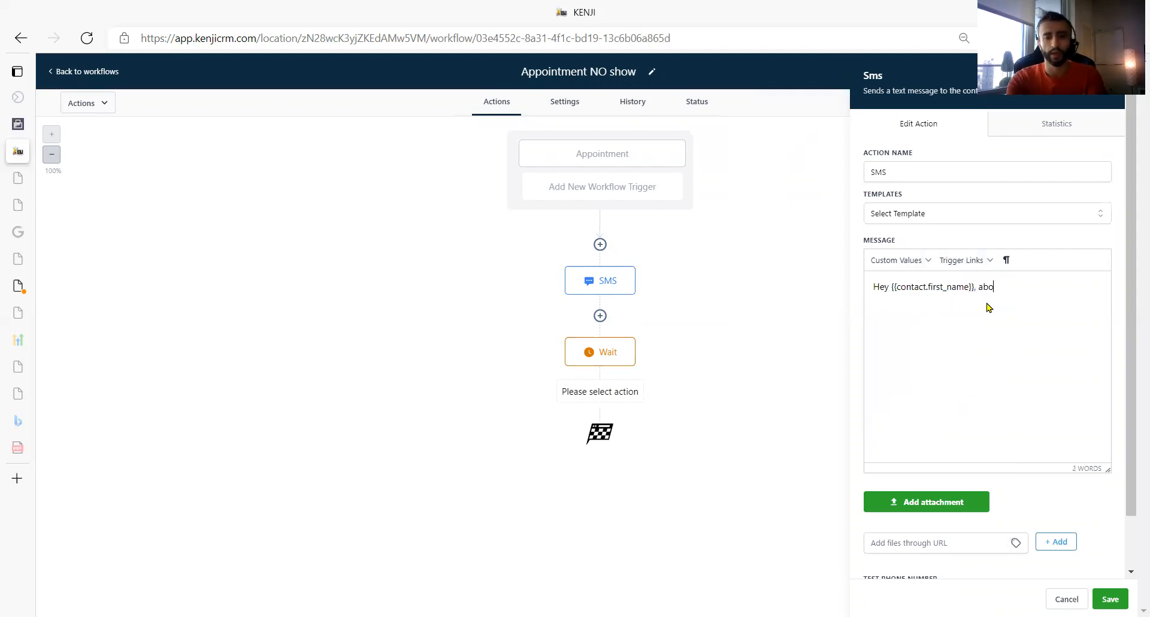
pyautogui.write('ut the o')
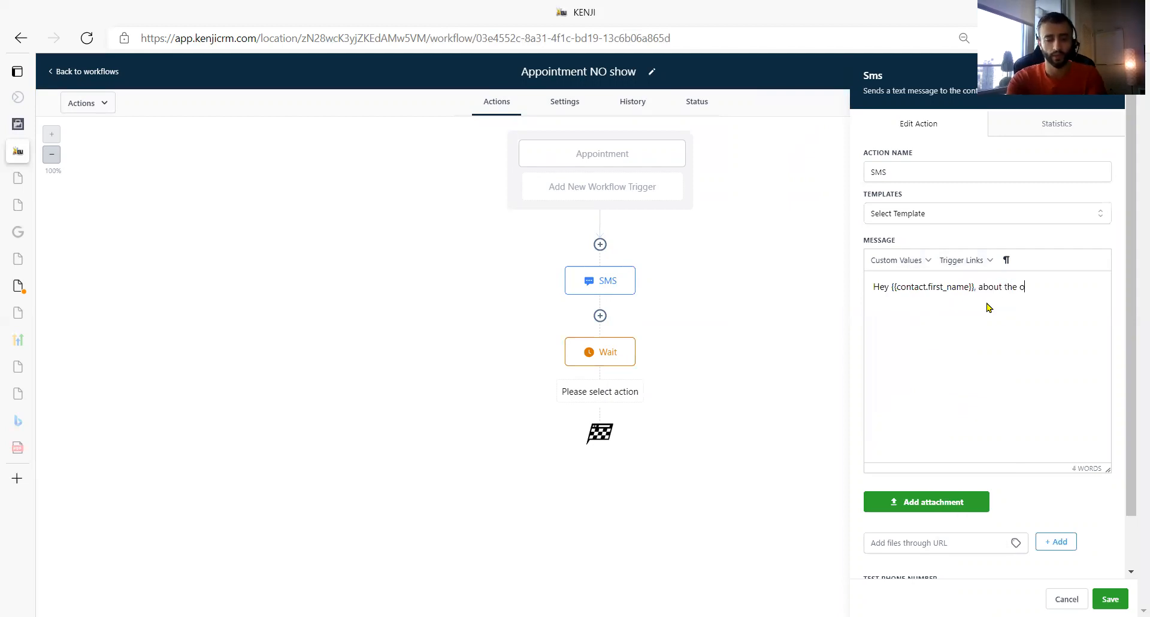
pyautogui.press('BackSpace')
pyautogui.press('BackSpace')
pyautogui.press('BackSpace')
pyautogui.press('BackSpace')
pyautogui.press('BackSpace')
pyautogui.write('ye')
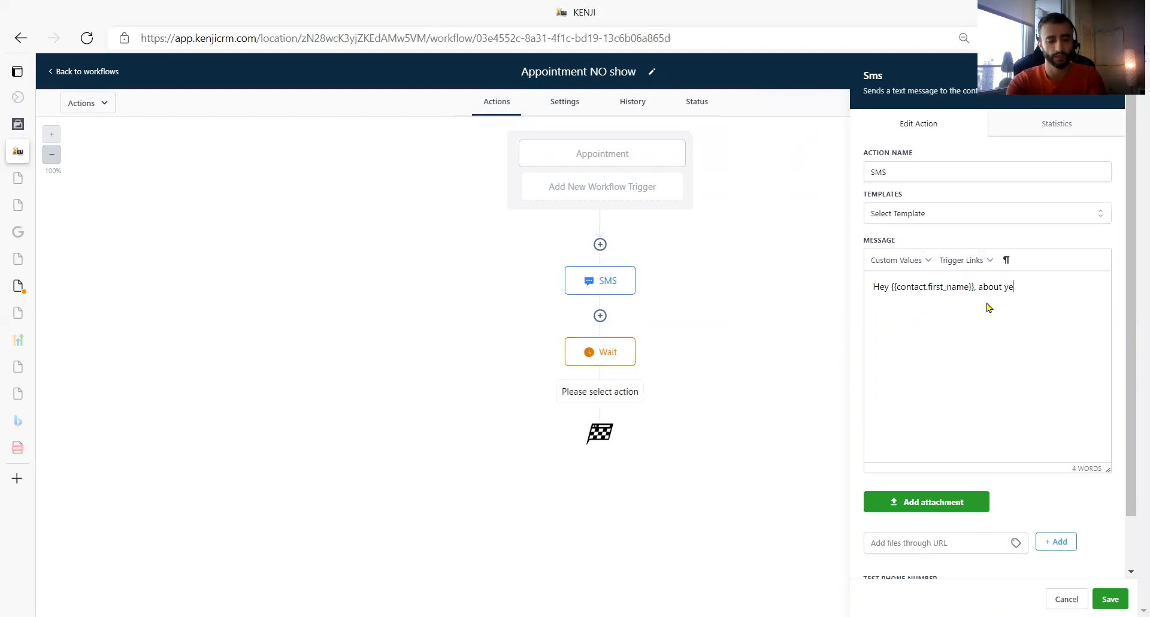
pyautogui.write("sterday's appointment. Is there any r")
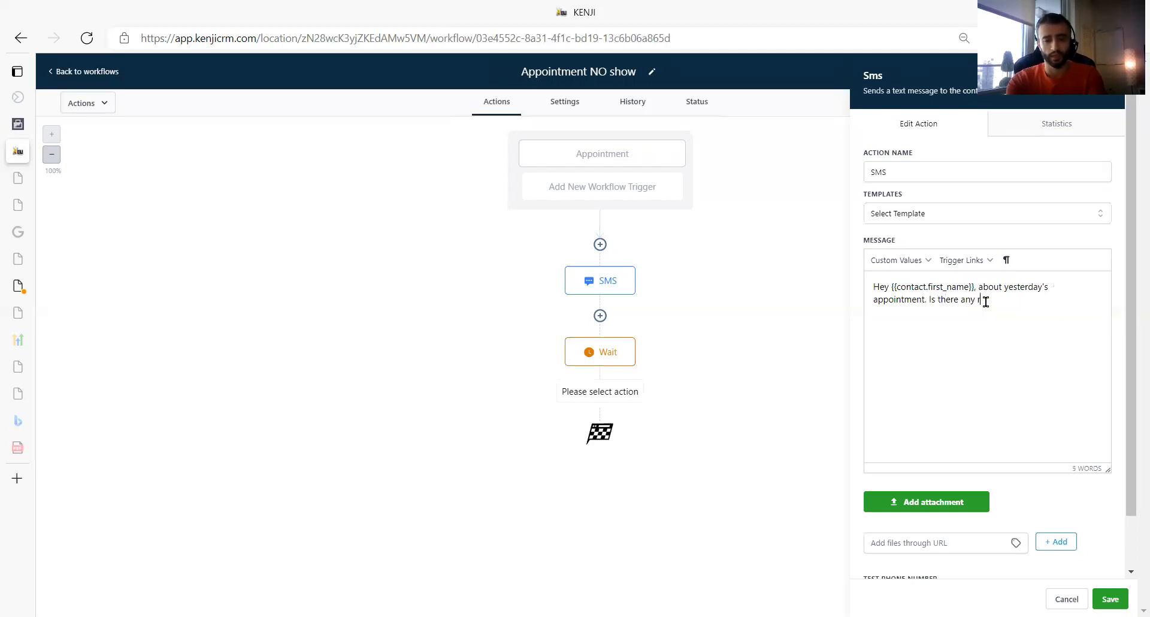
pyautogui.write('way')
pyautogui.press('BackSpace')
pyautogui.press('BackSpace')
pyautogui.press('BackSpace')
pyautogui.press('BackSpace')
pyautogui.press('BackSpace')
pyautogui.press('BackSpace')
pyautogui.press('BackSpace')
pyautogui.press('BackSpace')
pyautogui.press('BackSpace')
pyautogui.press('BackSpace')
pyautogui.press('BackSpace')
pyautogui.press('BackSpace')
pyautogui.press('BackSpace')
pyautogui.press('BackSpace')
pyautogui.press('BackSpace')
pyautogui.press('BackSpace')
pyautogui.press('BackSpace')
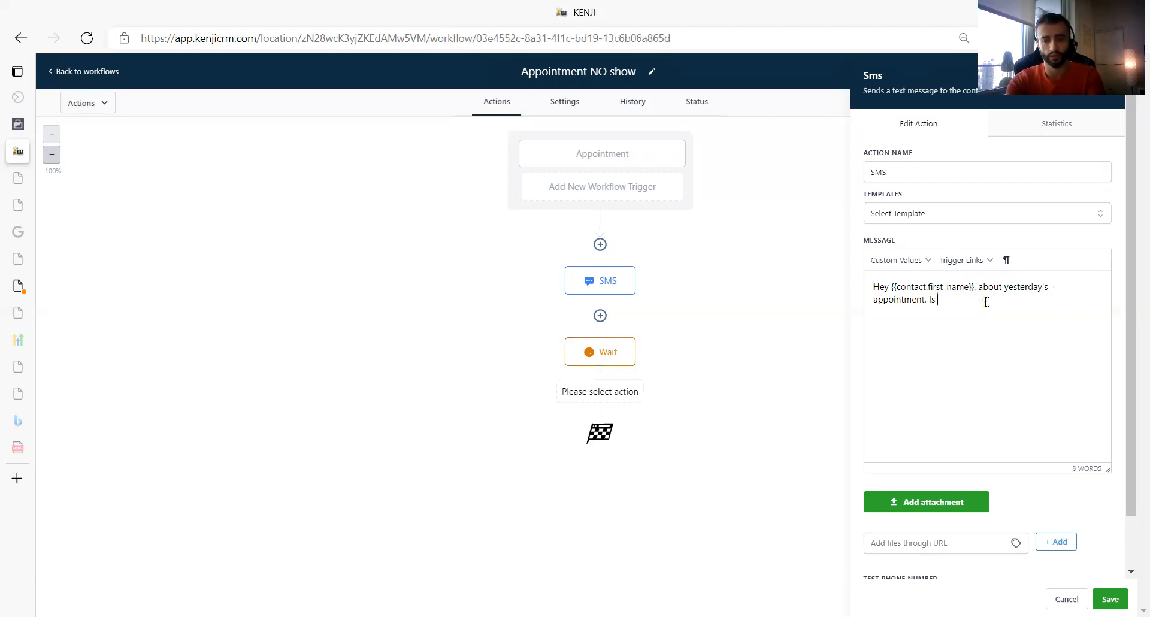
# - End the second SMS message with "Did you want to schedule another call or do this next week?" and save the action
pyautogui.write('Did you')
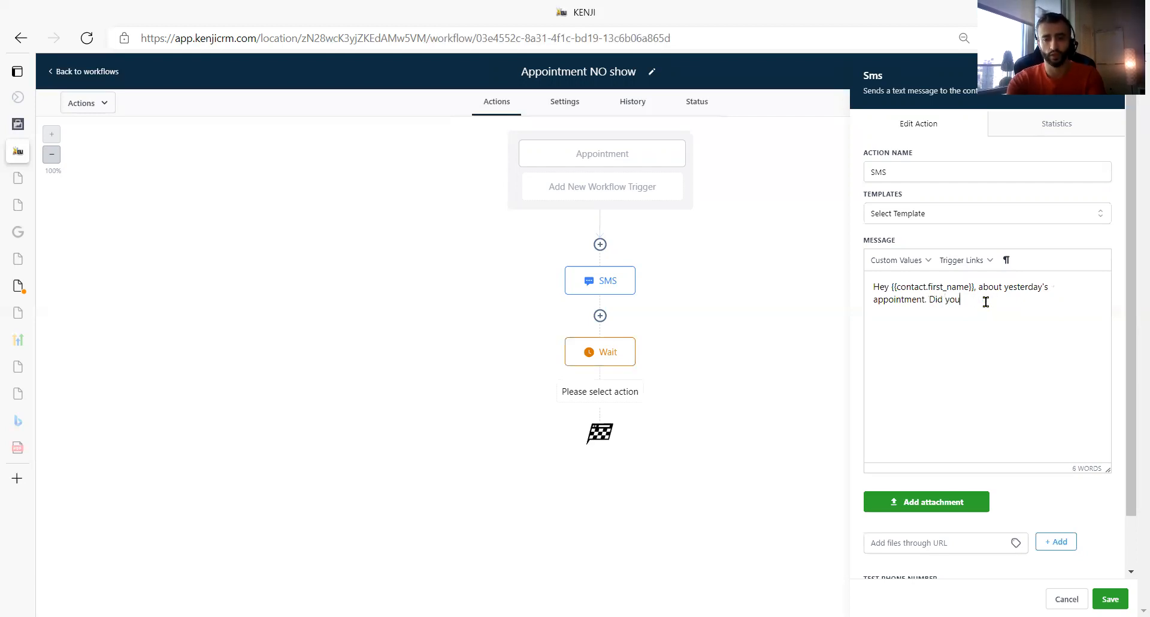
pyautogui.write(' want to schedule')
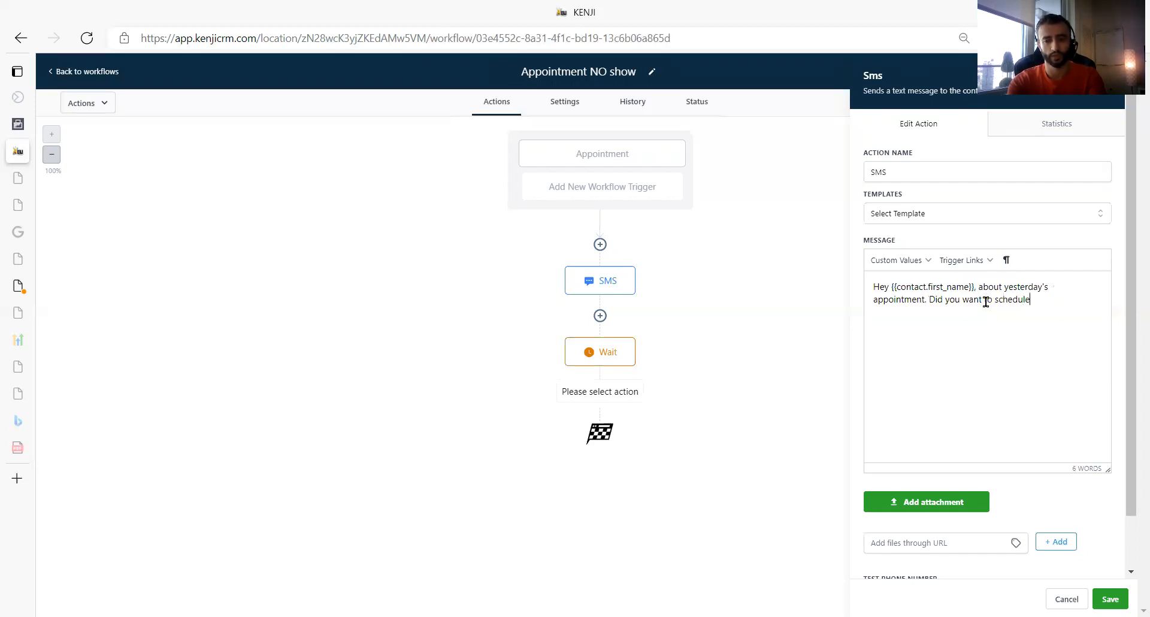
pyautogui.write(' another call o')
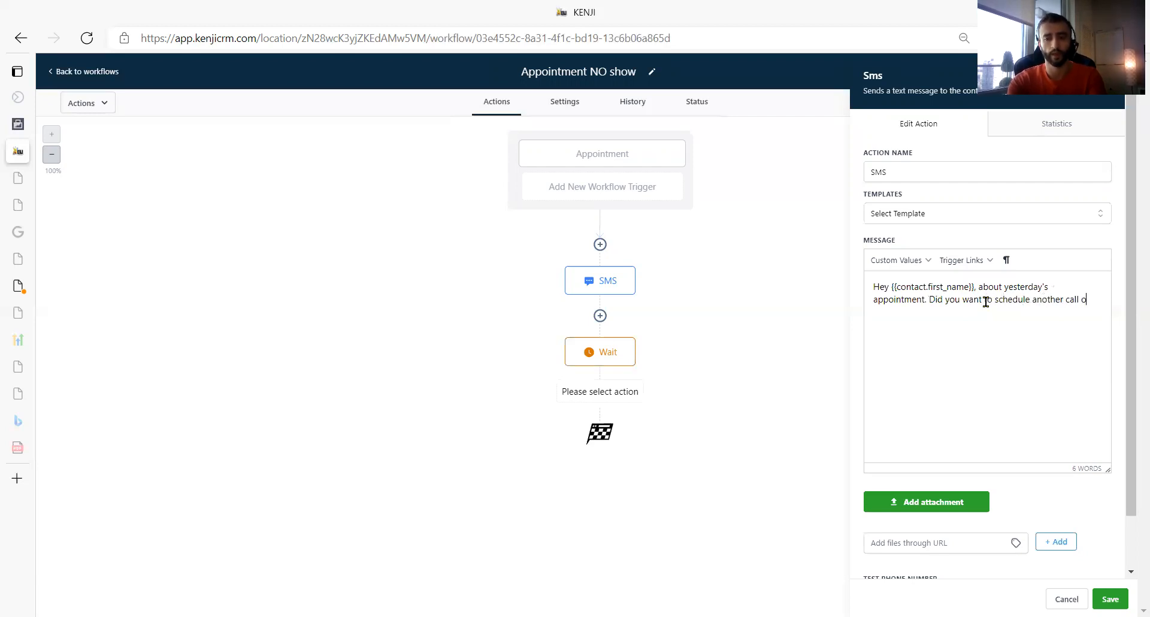
pyautogui.write('r do this next week?')
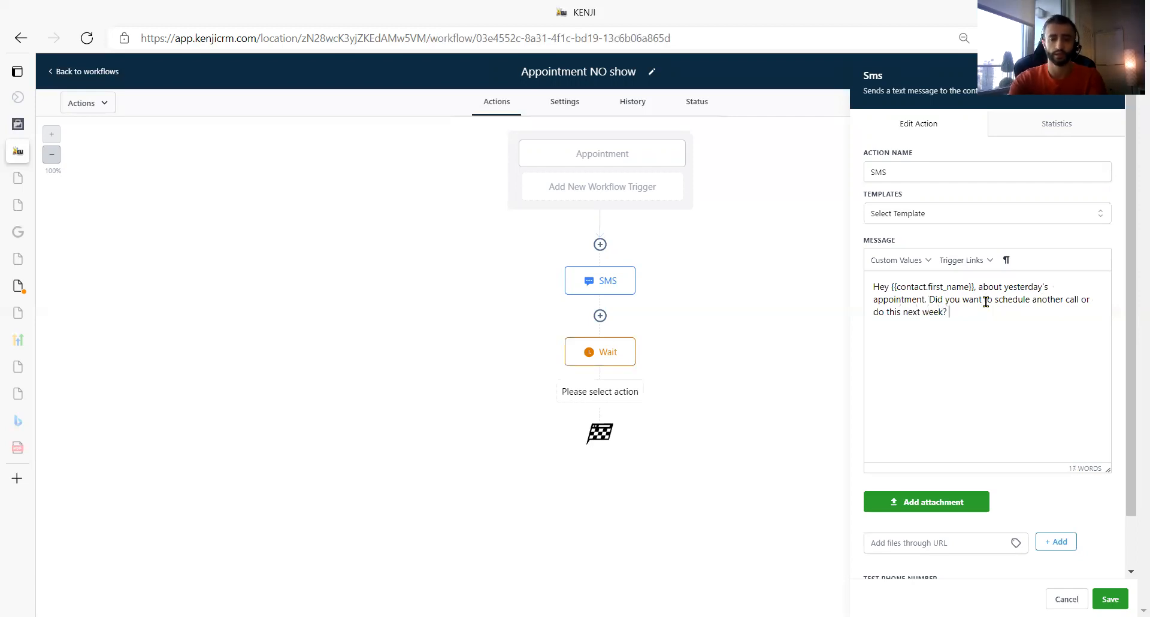
pyautogui.press('BackSpace')
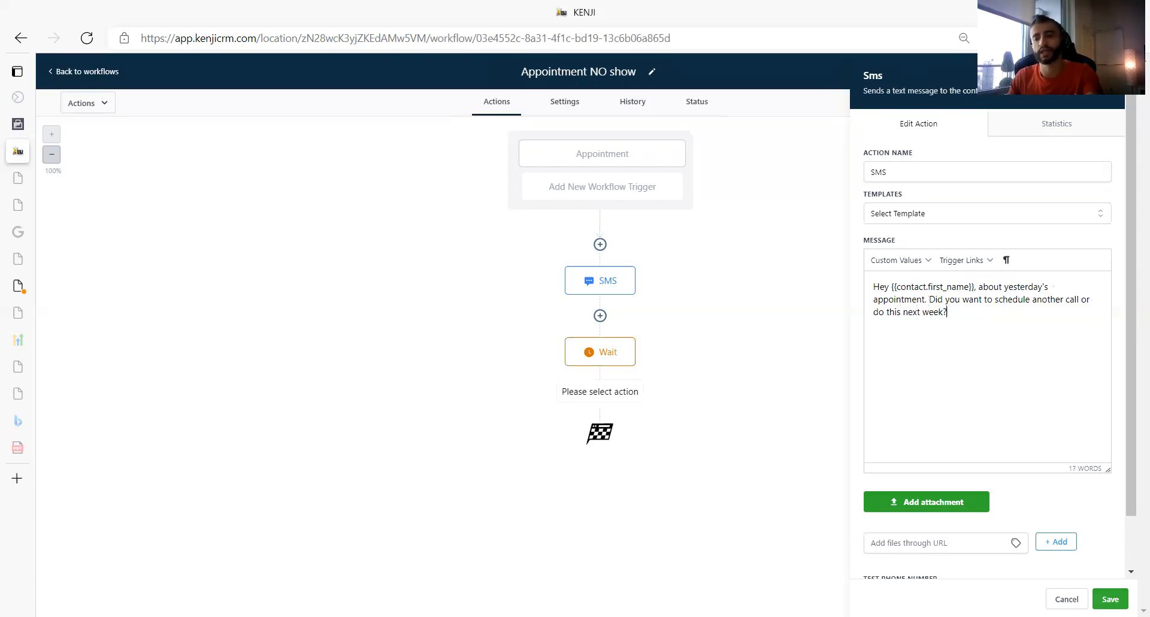
pyautogui.click(1110, 598)
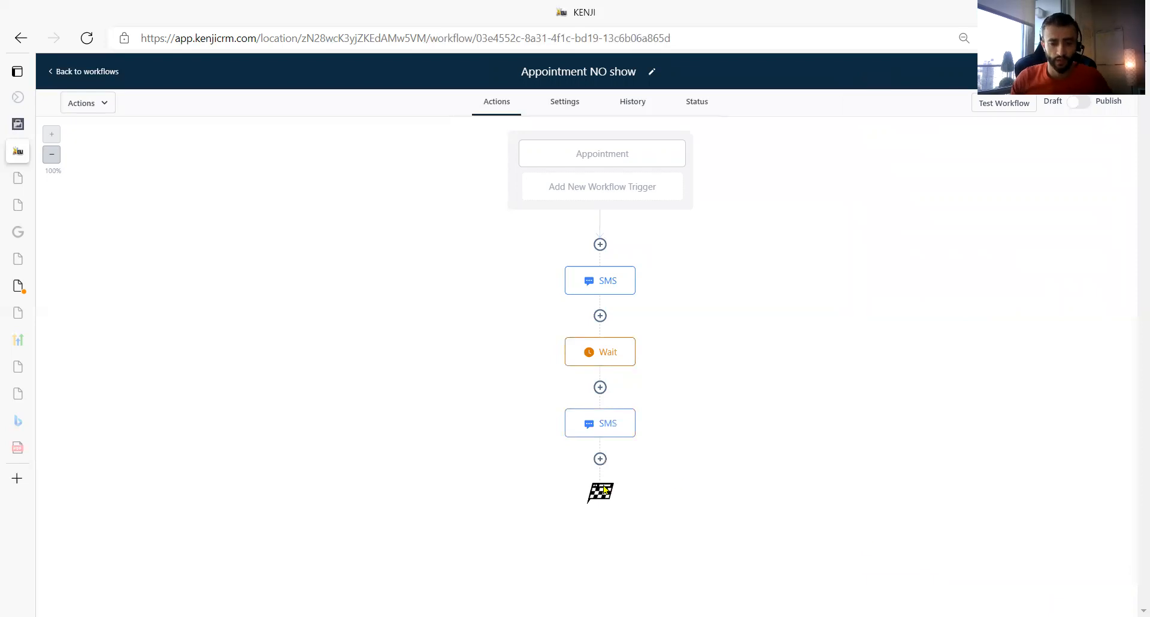
# - Start adding an action between the first SMS and the Wait, and look through the available actions
pyautogui.click(600, 315)
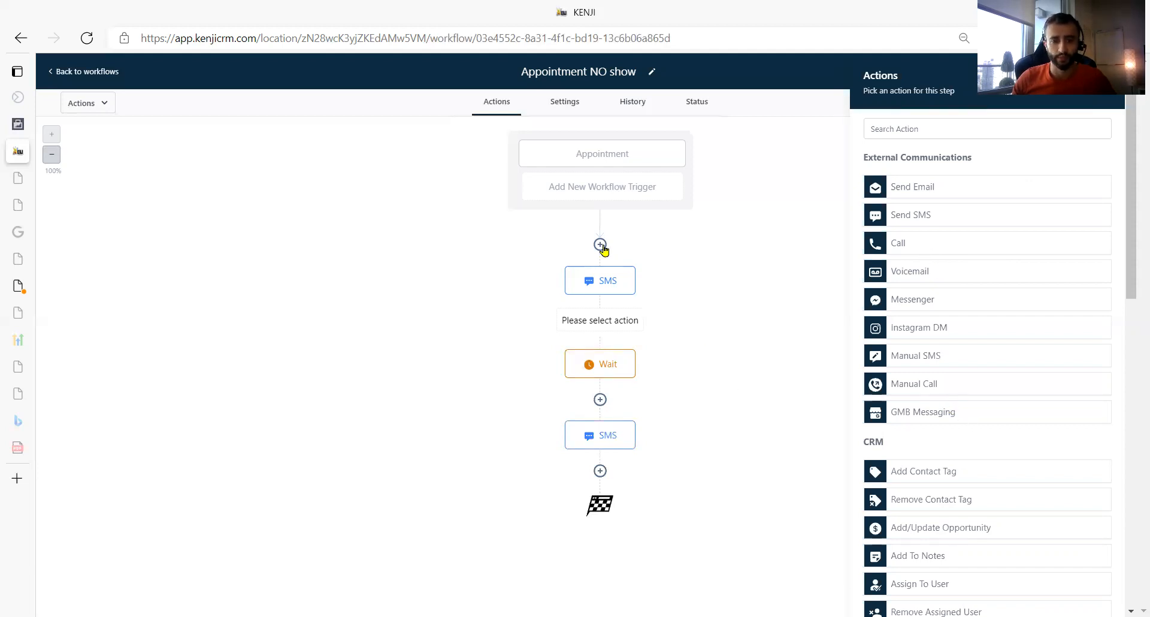
pyautogui.scroll(-10, 962, 522)
pyautogui.scroll(8, 1012, 499)
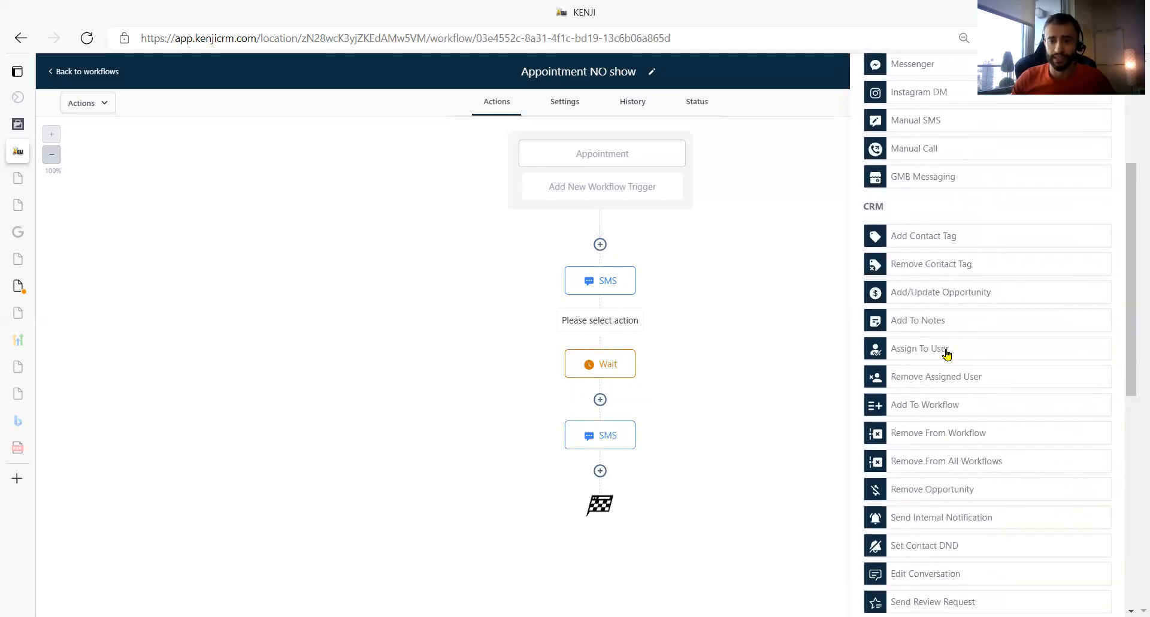